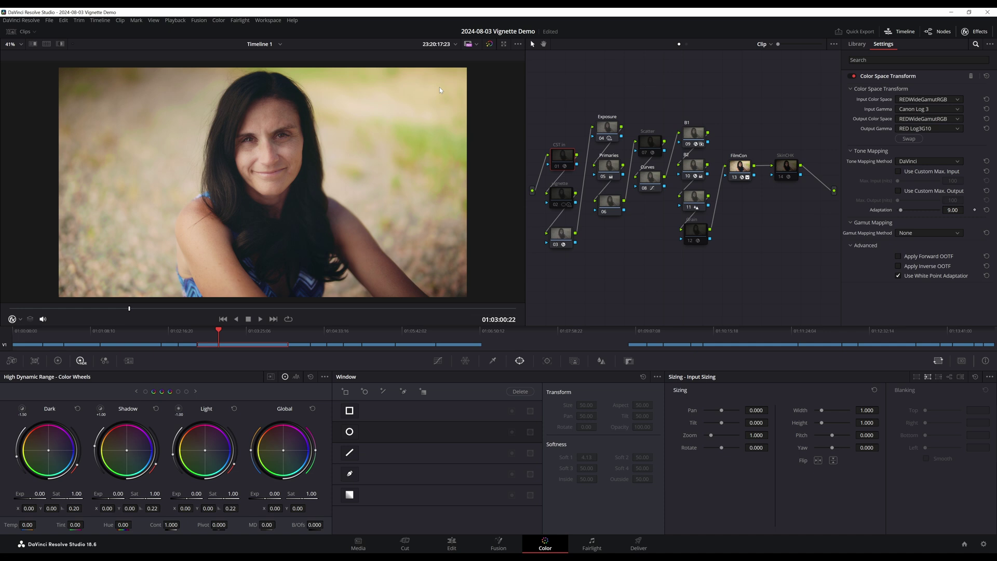
# Save the 2024-08-03 Vignette Demo project with Ctrl+S.
pyautogui.hotkey('ctrl', 's')
# Enable node 03's Vignette with white colour, Softlight composite and about 0.83 transparency.
pyautogui.click(560, 234)
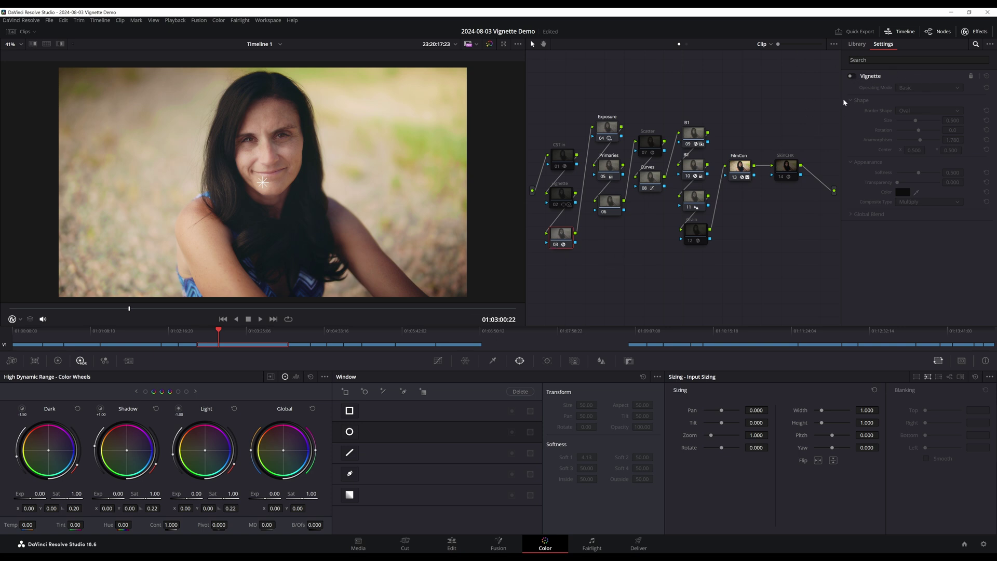
pyautogui.click(851, 76)
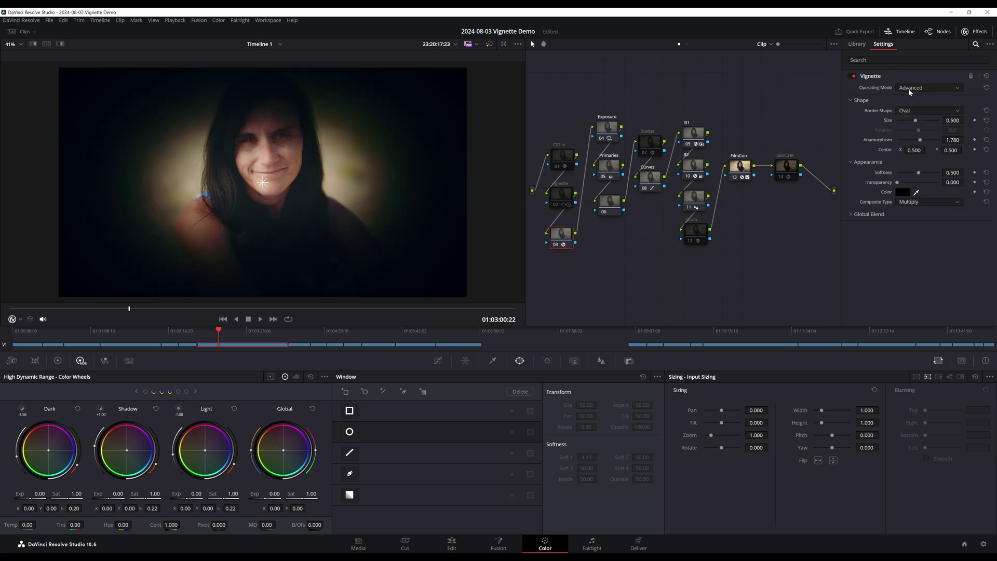
pyautogui.click(905, 192)
pyautogui.moveTo(579, 259); pyautogui.dragTo(581, 197)
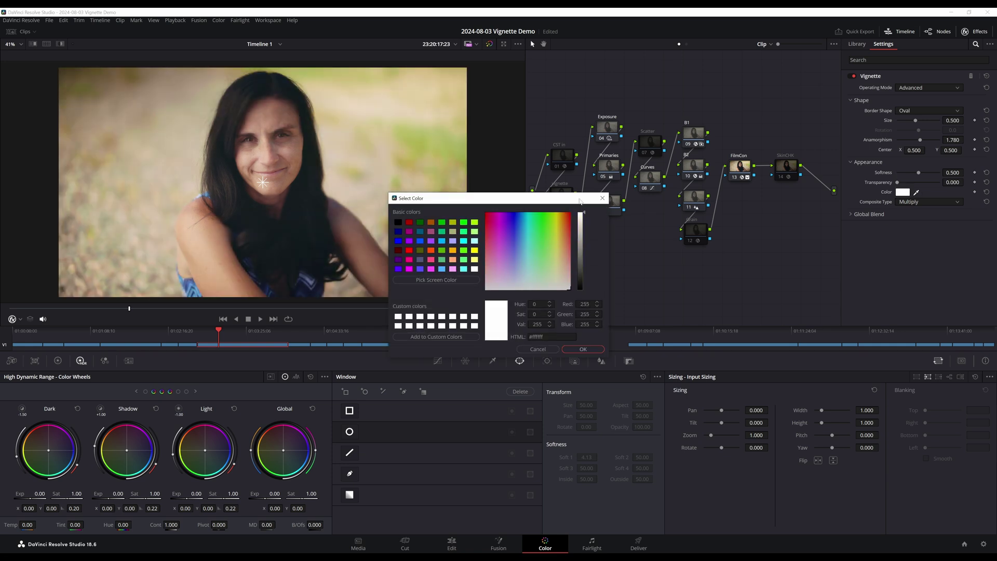
pyautogui.click(583, 350)
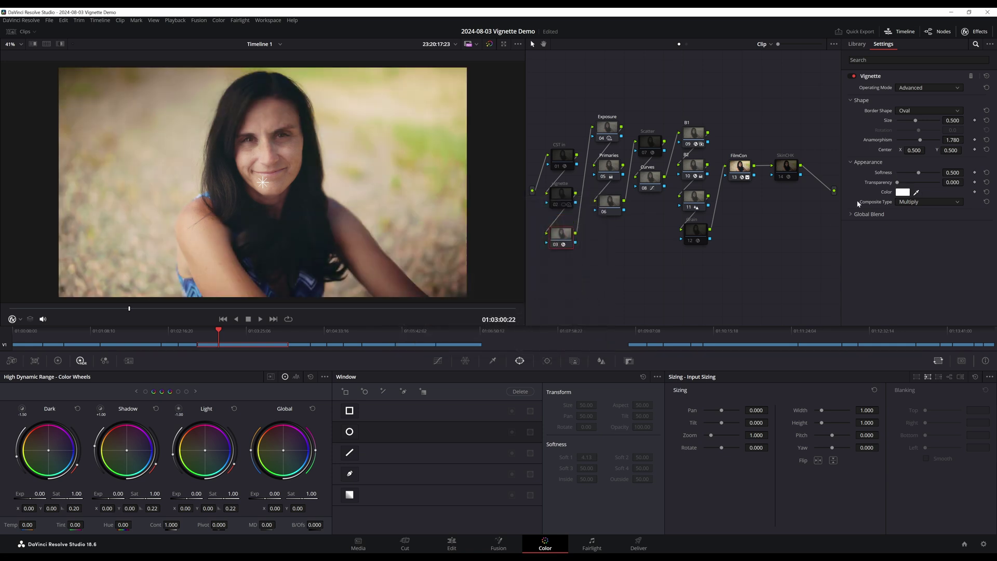
pyautogui.click(907, 203)
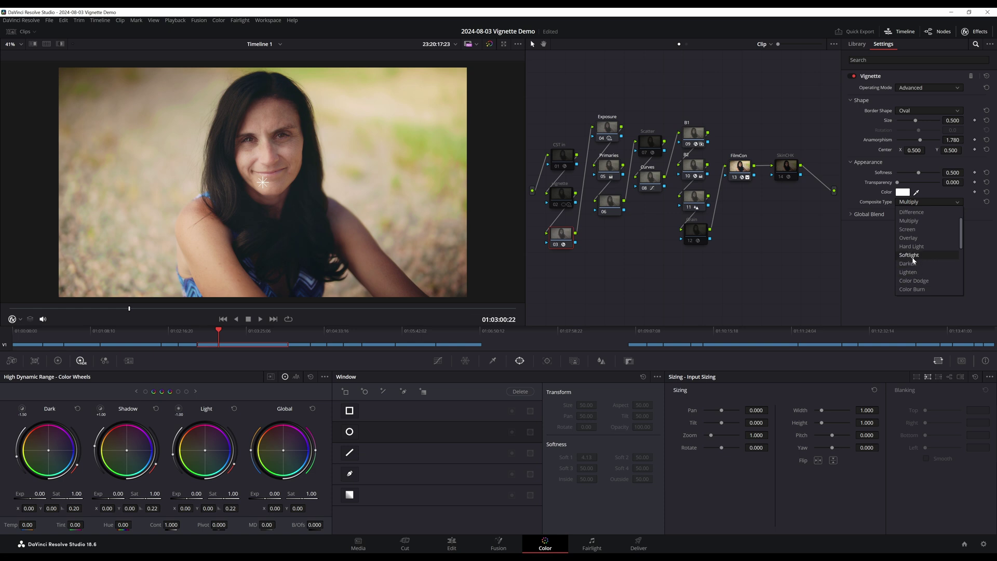
pyautogui.click(913, 260)
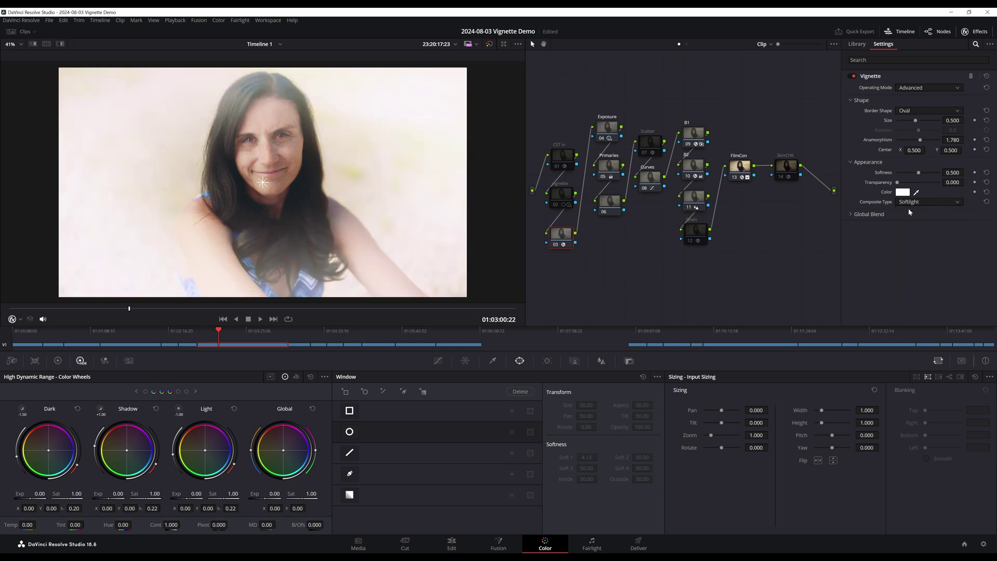
pyautogui.moveTo(912, 184); pyautogui.dragTo(934, 184)
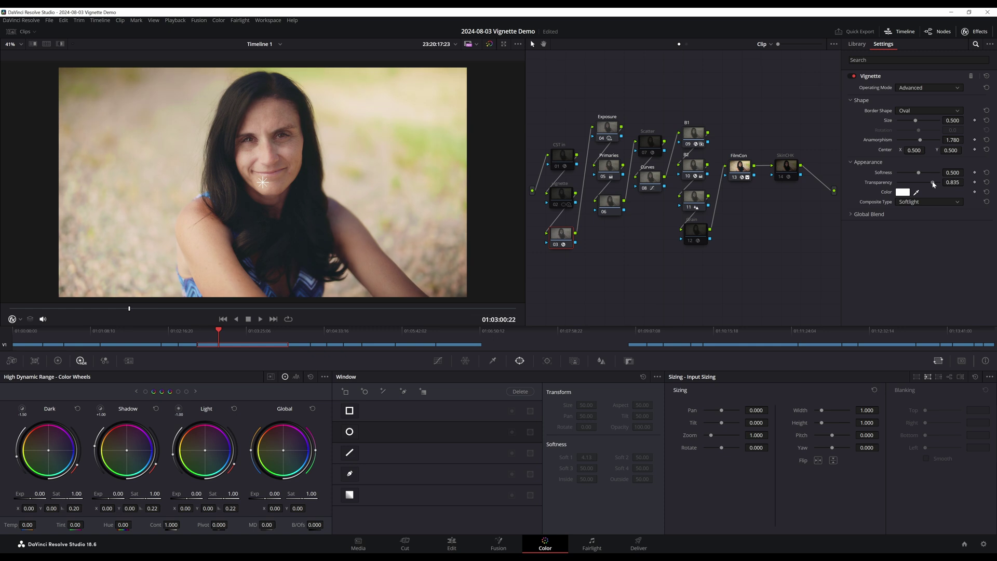
# Toggle the Vignette effect on and off to compare, leaving it off.
pyautogui.click(851, 76)
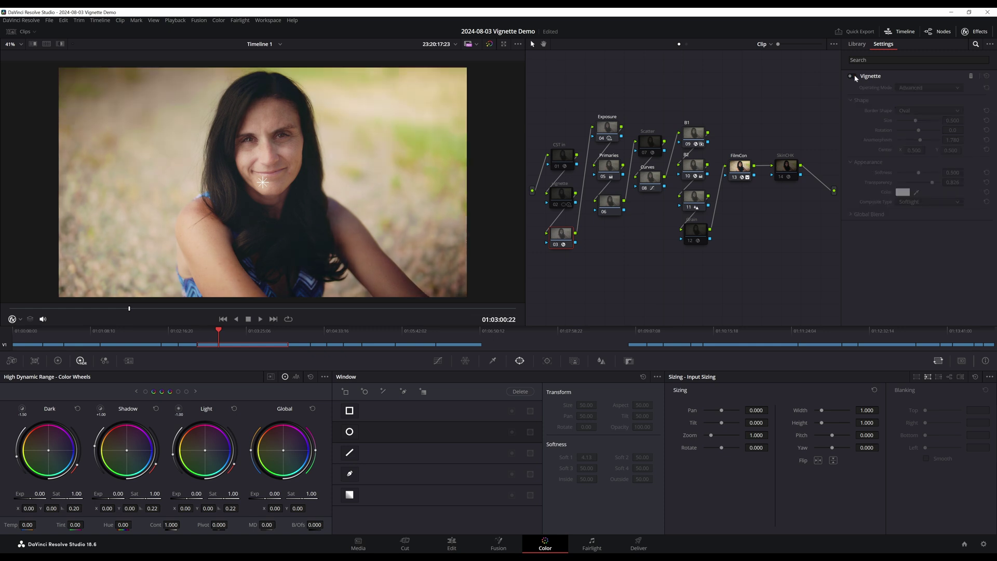
pyautogui.click(852, 76)
pyautogui.click(854, 76)
pyautogui.click(854, 75)
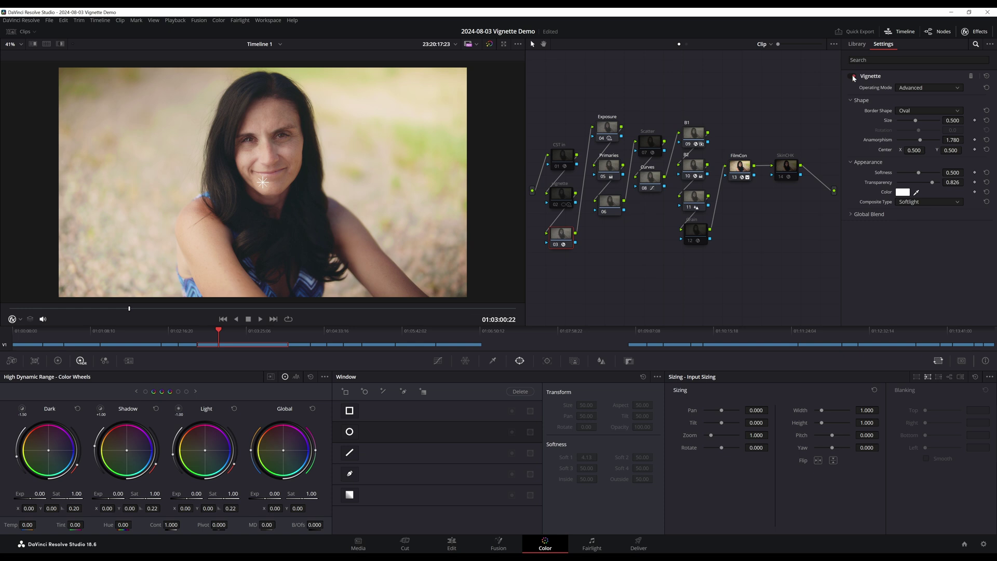
pyautogui.click(852, 75)
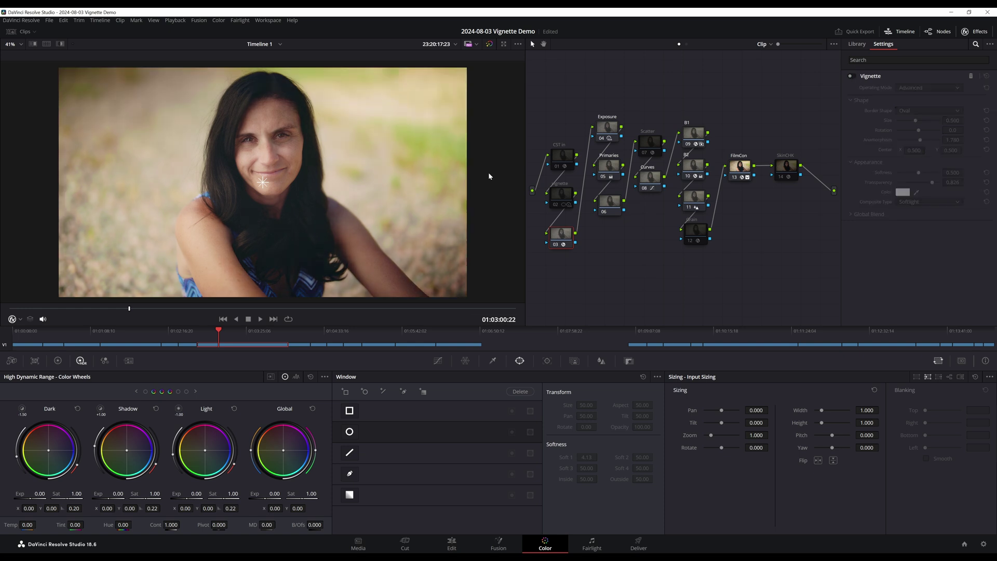
# Select node 02 'vignette' and briefly bypass it to compare before and after.
pyautogui.click(560, 196)
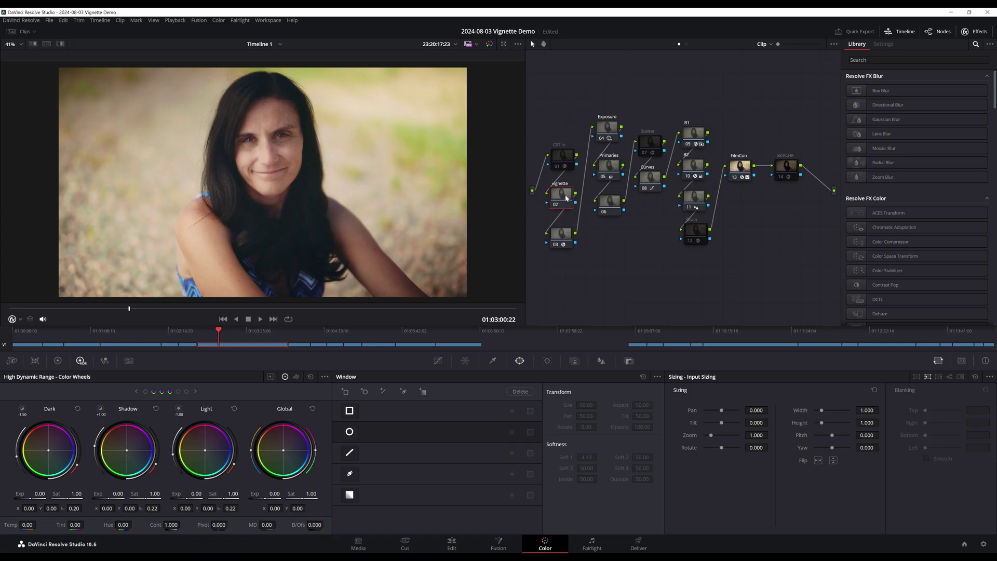
pyautogui.click(557, 207)
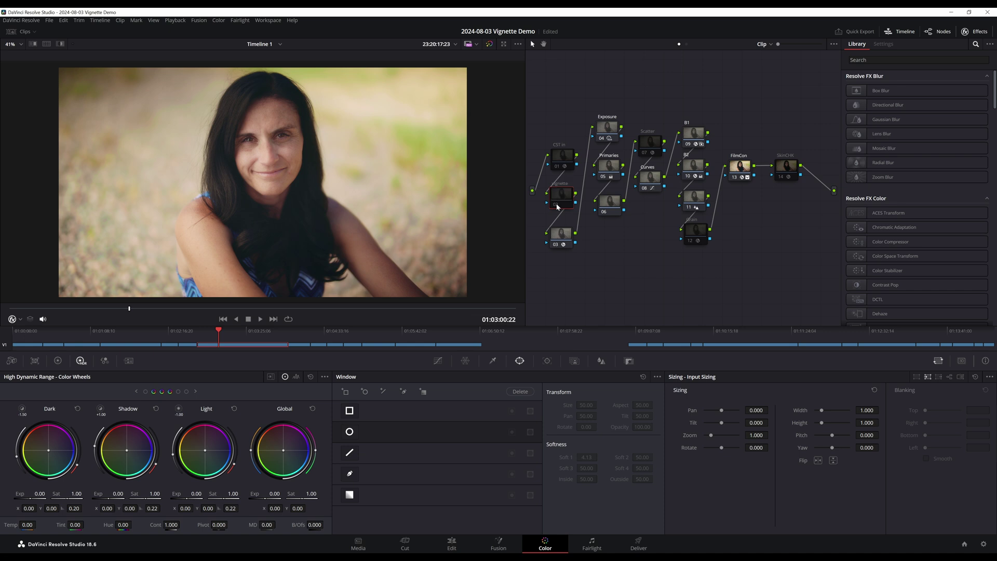
pyautogui.click(557, 206)
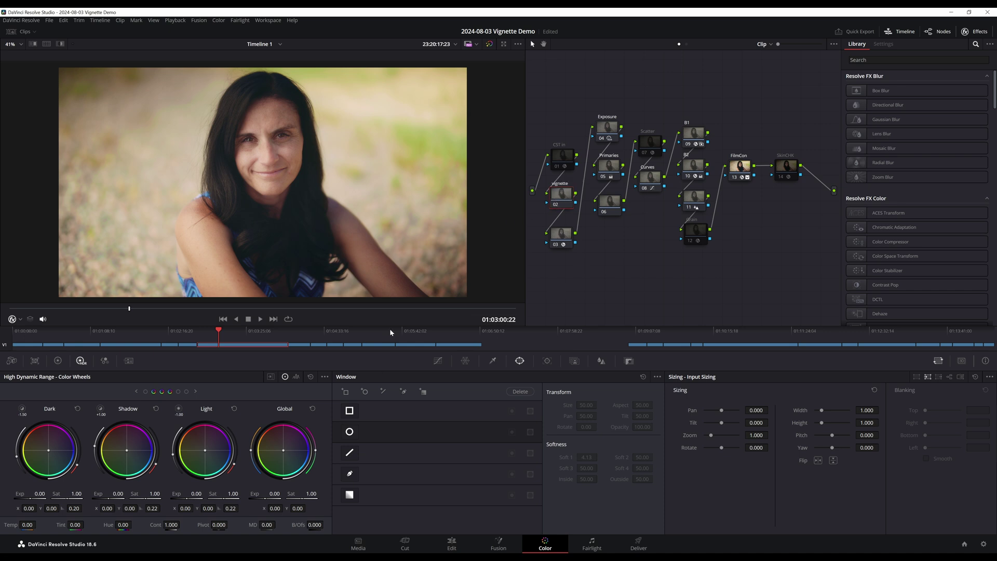
# Add a circular window to the vignette node and show the Power Window overlay.
pyautogui.click(349, 432)
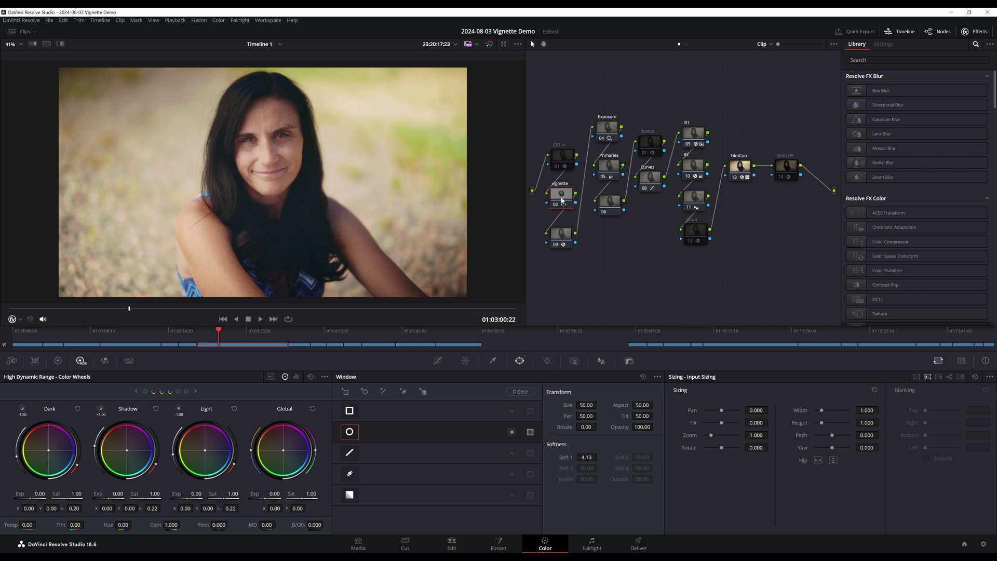
pyautogui.click(16, 319)
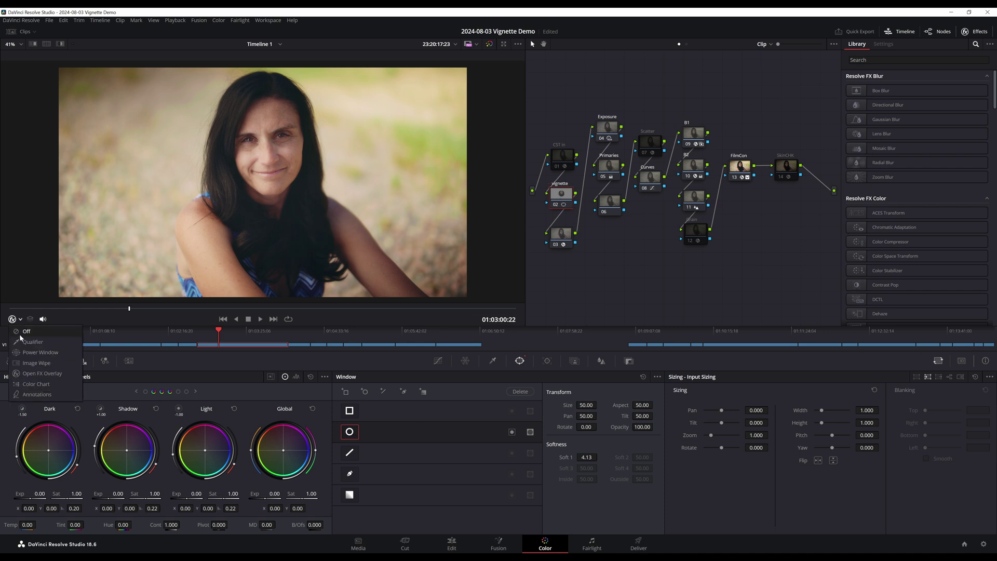
pyautogui.click(26, 352)
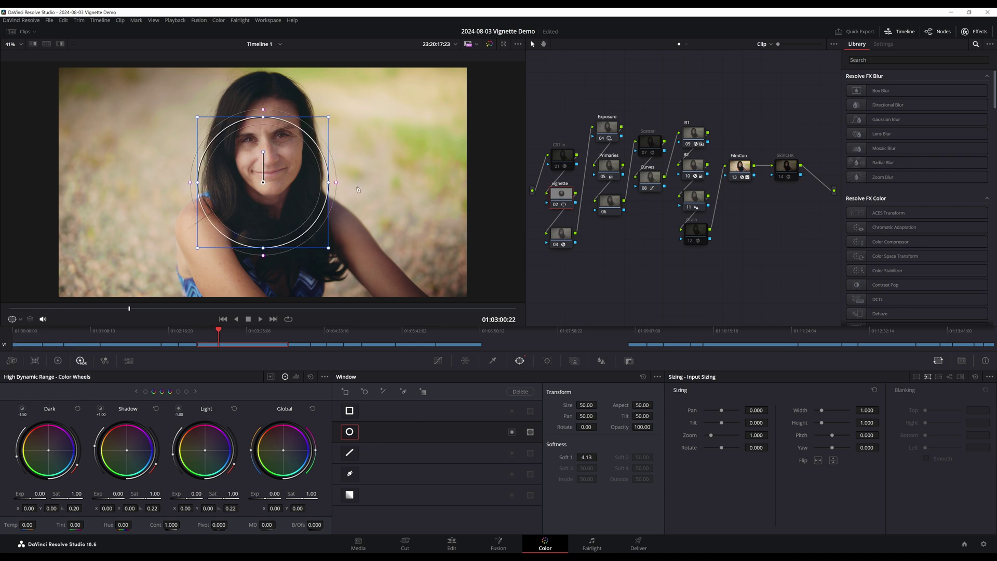
pyautogui.click(22, 319)
pyautogui.click(40, 352)
# Enlarge the circle beyond the frame and set Soft 1 softness to 67.57.
pyautogui.scroll(-3, 284, 200)
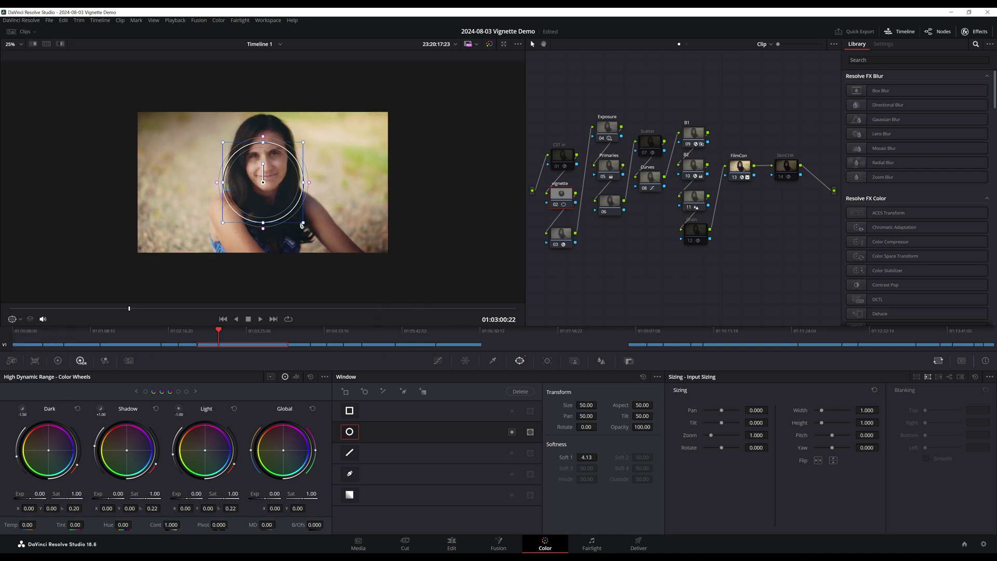
pyautogui.moveTo(301, 225); pyautogui.dragTo(373, 282)
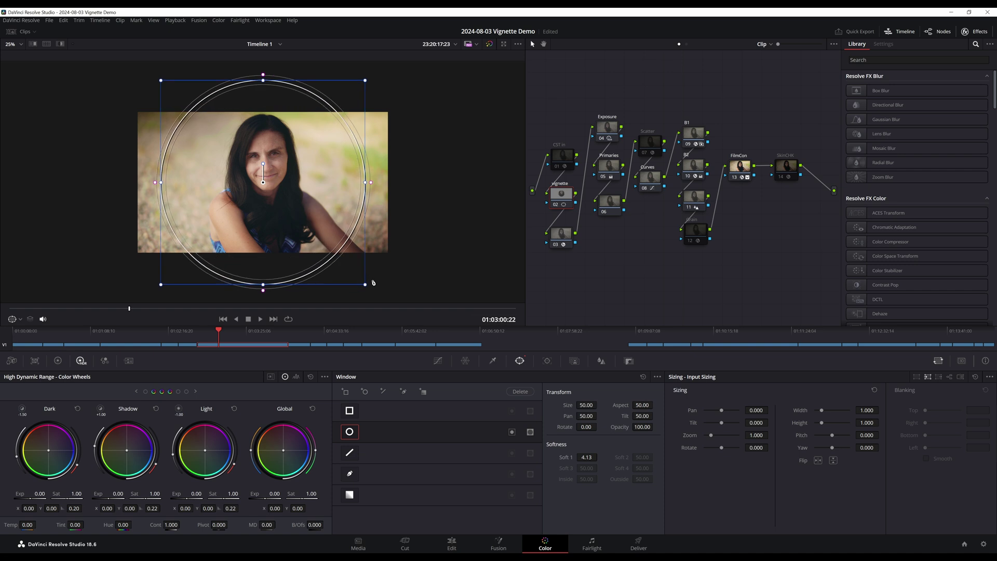
pyautogui.moveTo(371, 182); pyautogui.dragTo(443, 188)
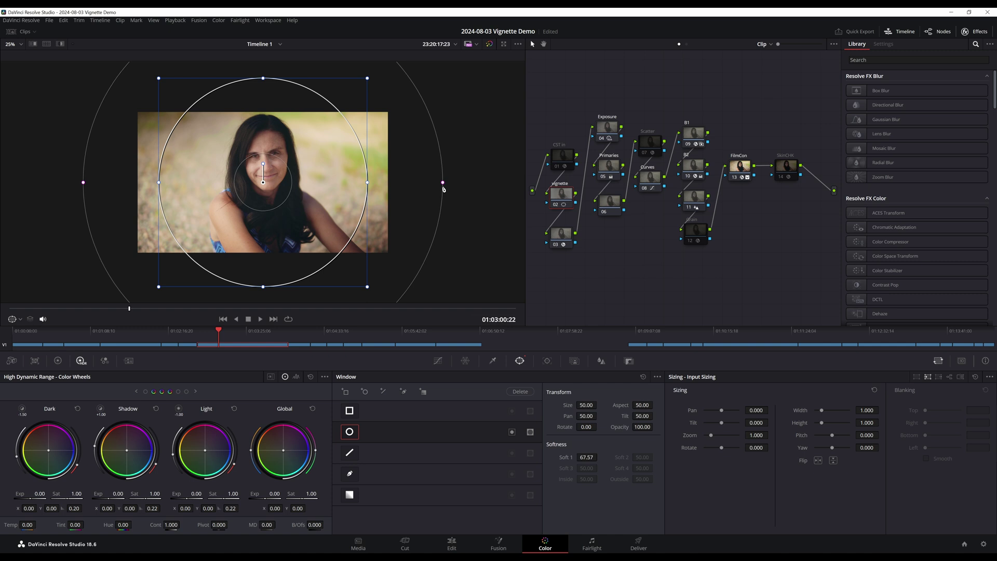
# Invert the circle window and widen its Soft 1 softness to 74.37.
pyautogui.click(511, 432)
pyautogui.moveTo(562, 198); pyautogui.dragTo(558, 201)
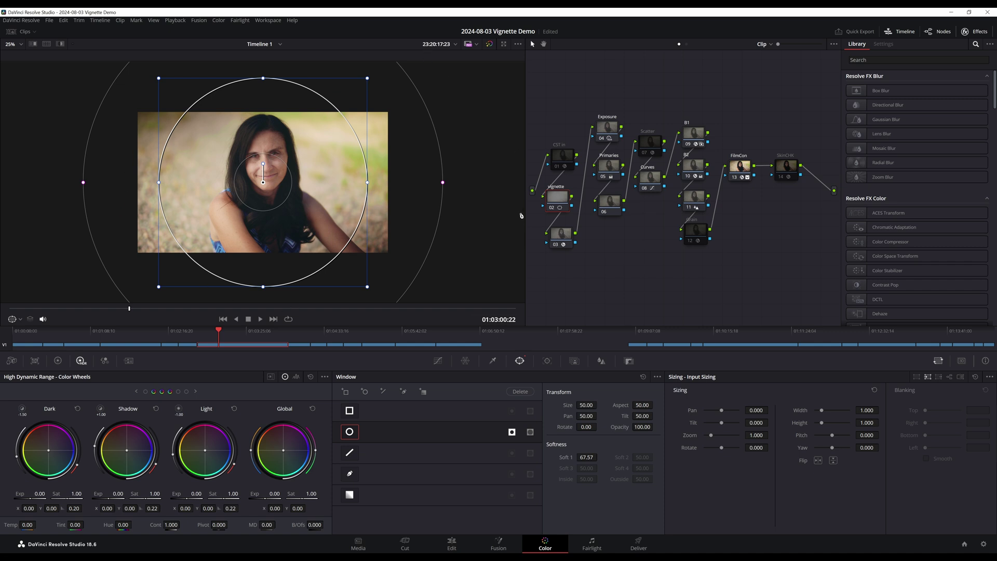
pyautogui.scroll(-2, 369, 287)
pyautogui.moveTo(369, 184); pyautogui.dragTo(382, 194)
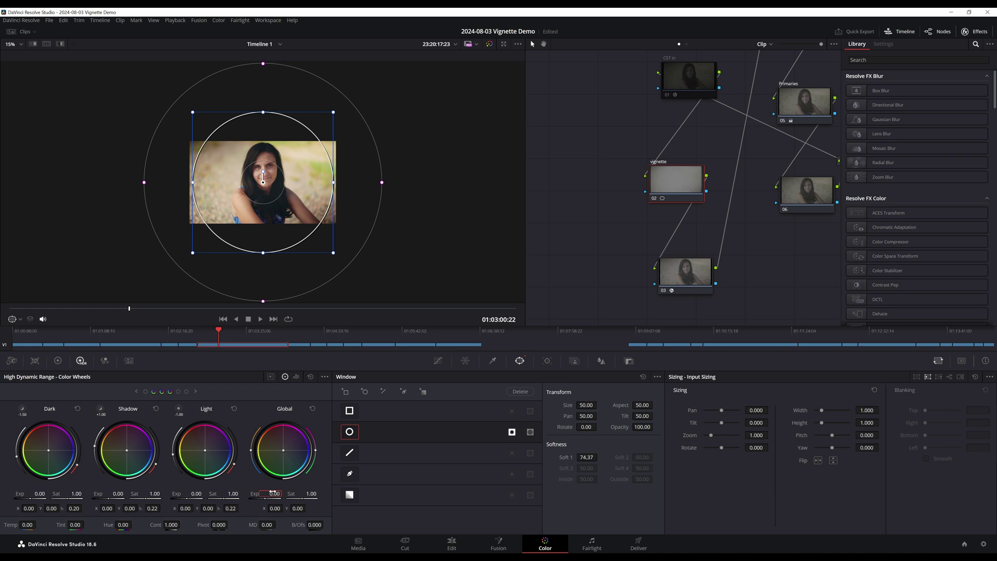
pyautogui.click(325, 376)
pyautogui.moveTo(366, 456)
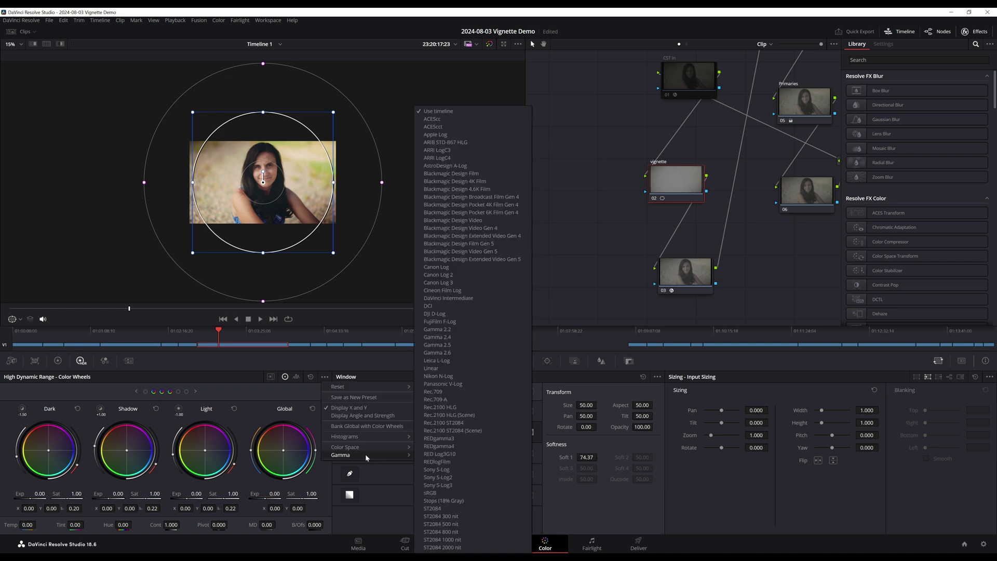
# Switch from the Camera Raw controls to the HDR colour wheels and review their gamma options.
pyautogui.click(457, 455)
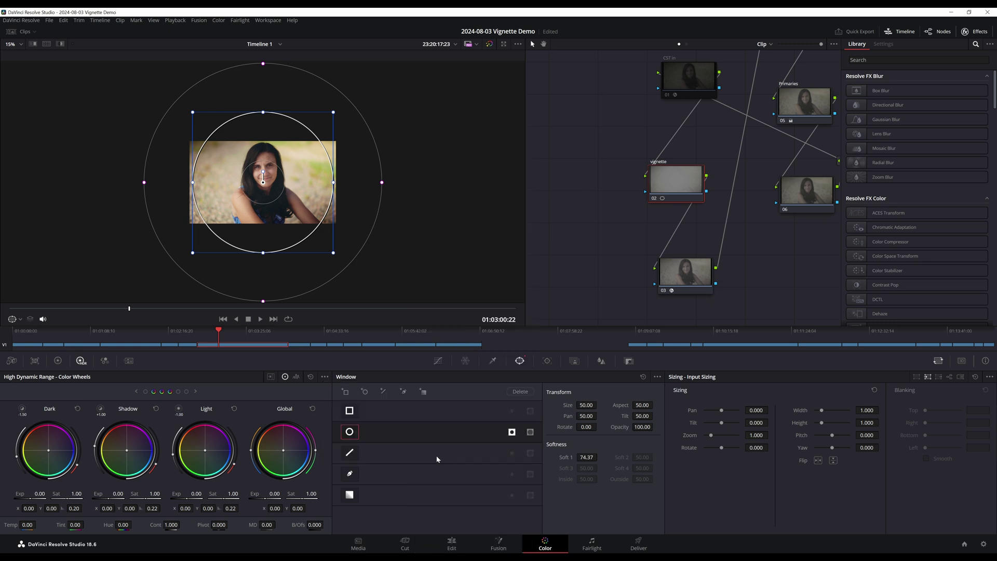
pyautogui.click(17, 359)
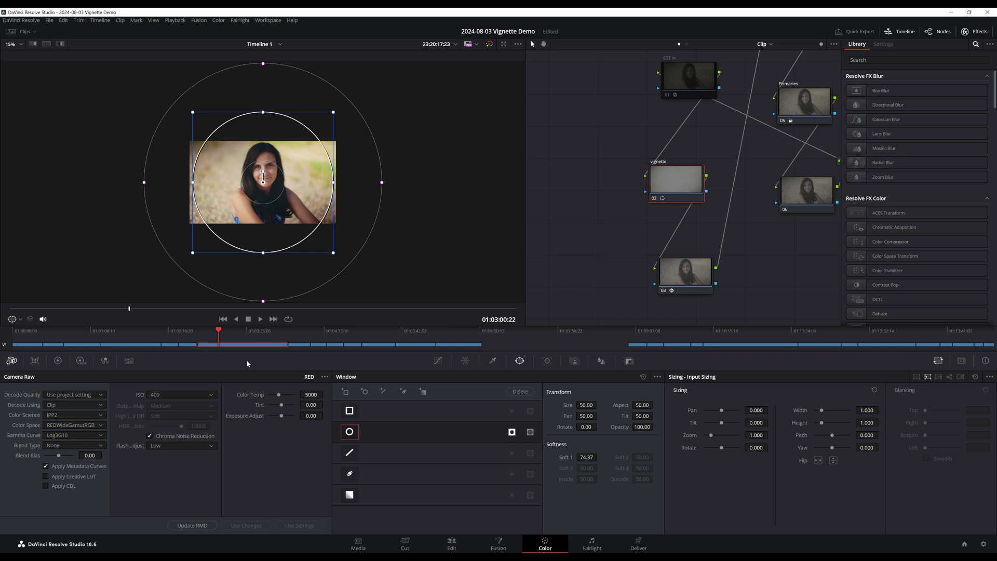
pyautogui.click(81, 361)
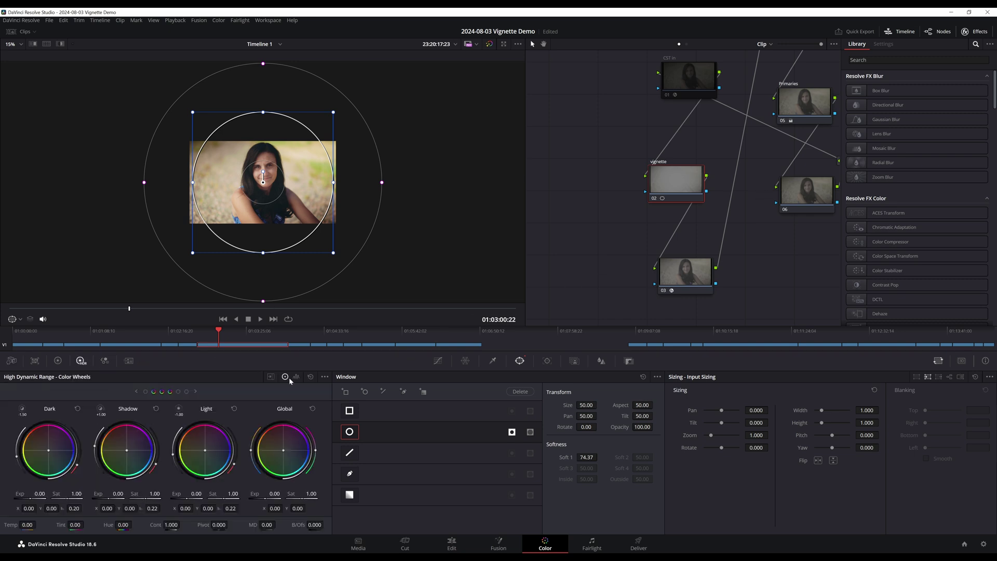
pyautogui.click(324, 376)
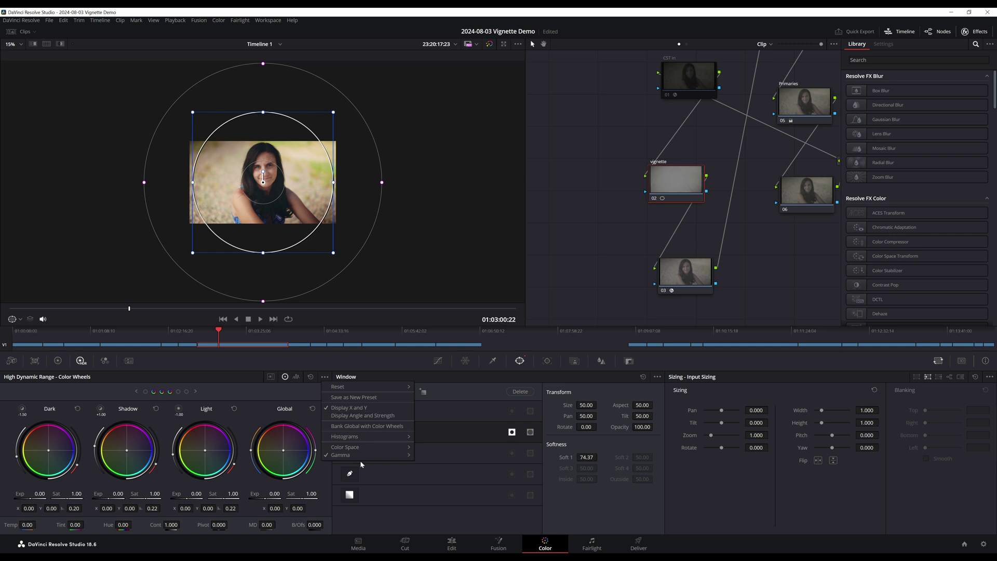
pyautogui.click(249, 410)
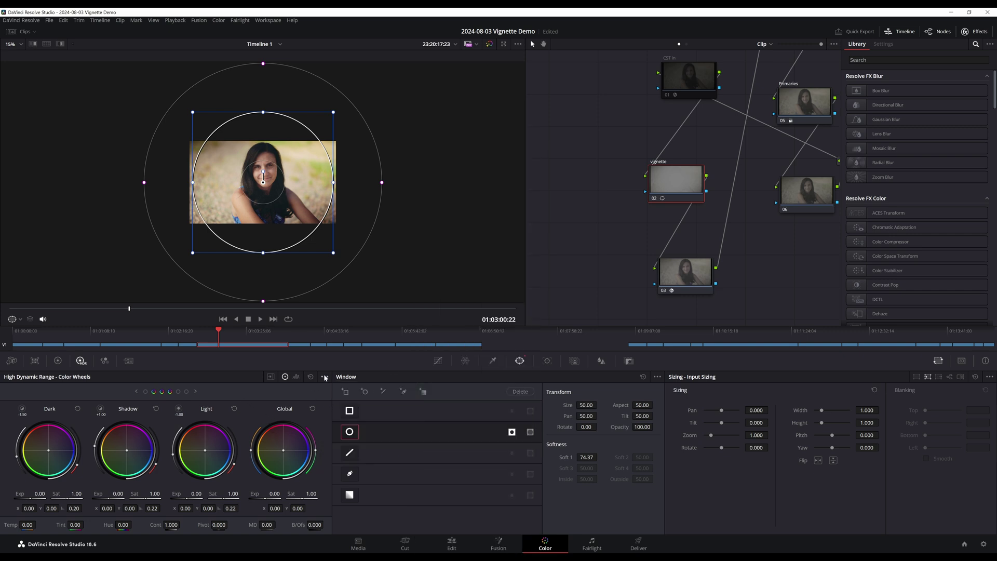
# Set the HDR wheels' Global exposure to 1.50.
pyautogui.scroll(1, 699, 153)
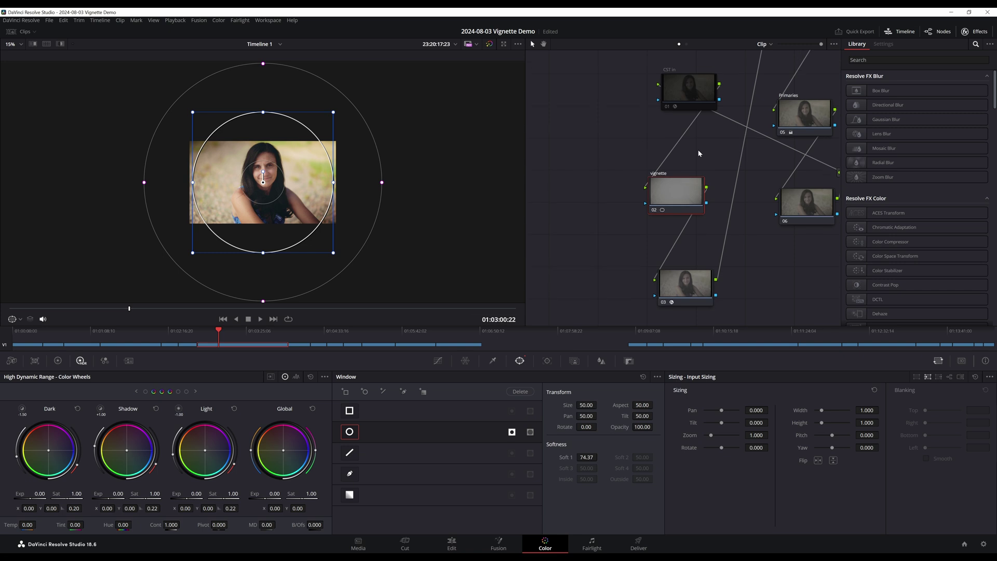
pyautogui.scroll(-5, 675, 136)
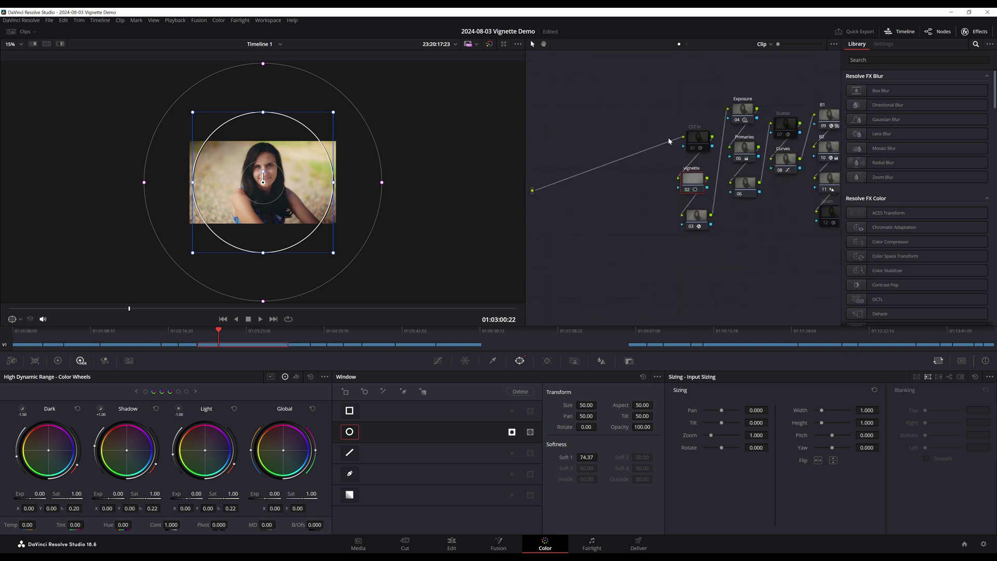
pyautogui.hscroll(4, 719, 138)
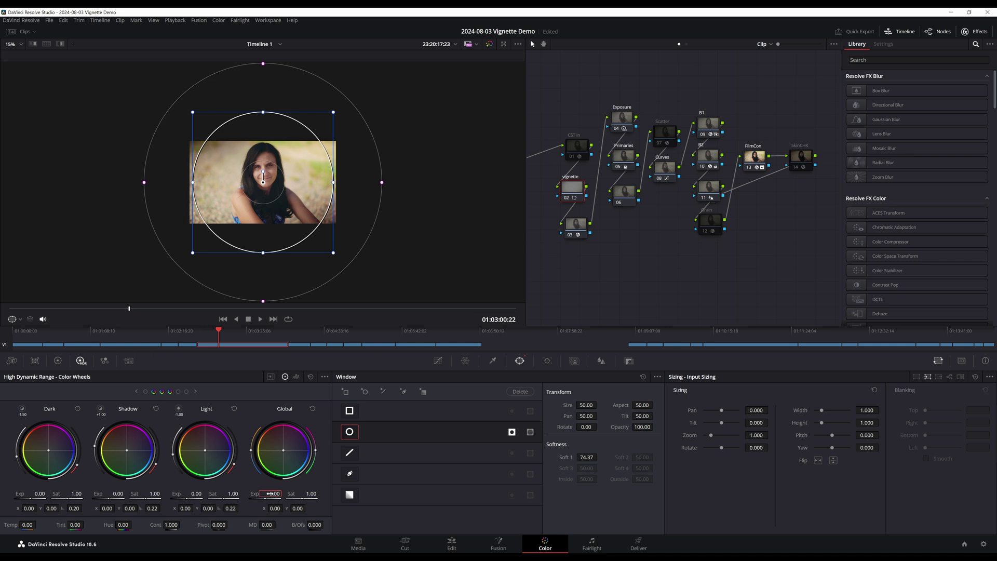
pyautogui.click(269, 493)
pyautogui.write('1')
pyautogui.press('Return')
pyautogui.moveTo(270, 494); pyautogui.dragTo(271, 494)
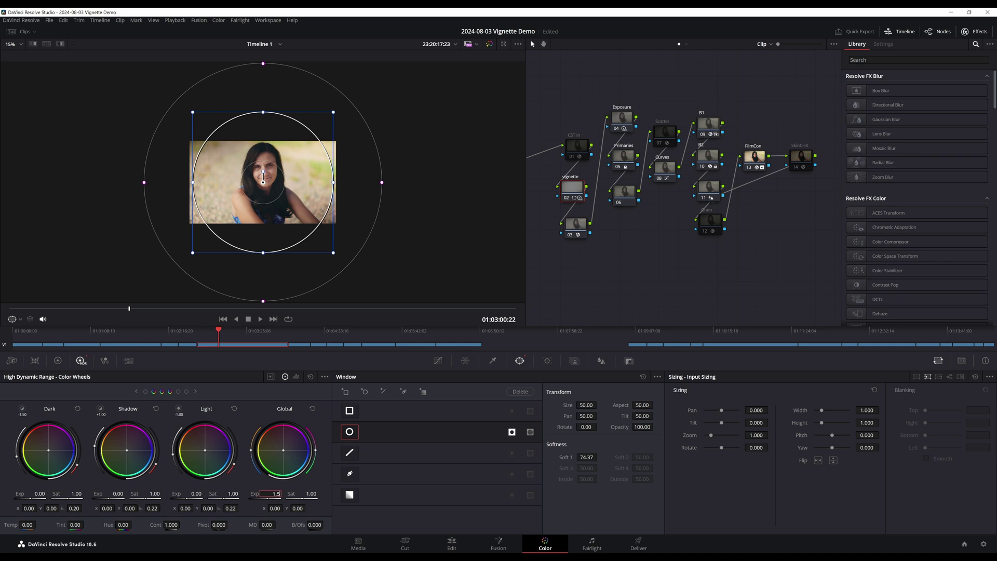
# Resize the circular window and rebalance its outer softness falloff.
pyautogui.moveTo(333, 252); pyautogui.dragTo(328, 248)
pyautogui.moveTo(383, 184); pyautogui.dragTo(389, 184)
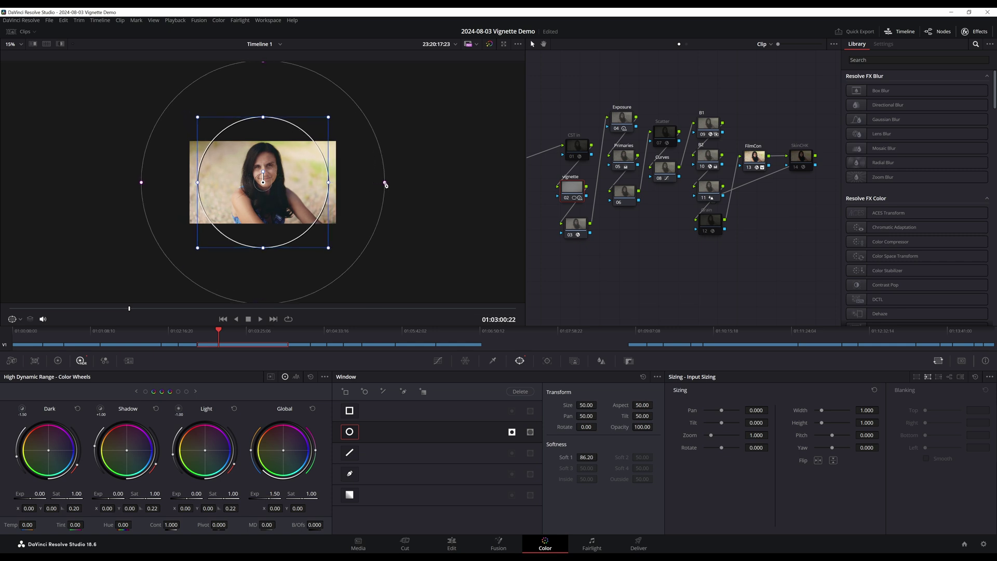
pyautogui.moveTo(327, 249); pyautogui.dragTo(344, 263)
pyautogui.moveTo(402, 186); pyautogui.dragTo(384, 192)
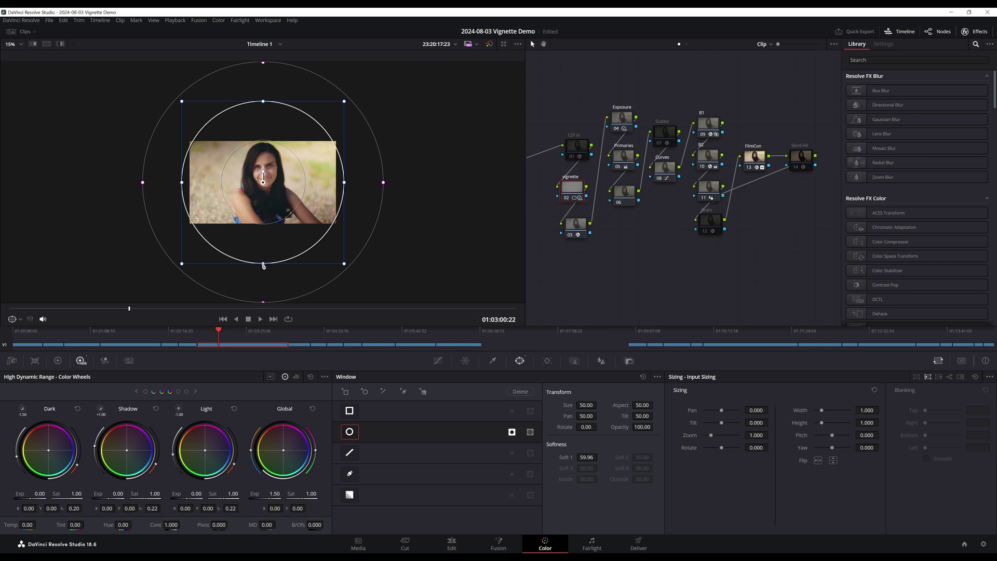
# Try an elliptical window shape, then return it to a slightly smaller circle.
pyautogui.moveTo(264, 265)
pyautogui.mouseDown()
pyautogui.moveTo(258, 242)
pyautogui.moveTo(263, 266)
pyautogui.mouseUp()
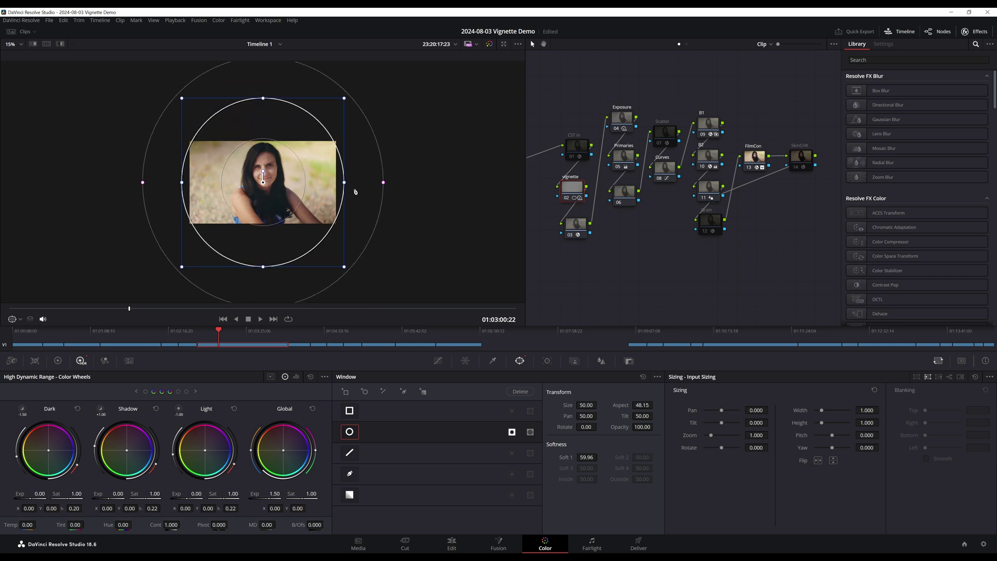
pyautogui.moveTo(346, 184)
pyautogui.mouseDown()
pyautogui.moveTo(321, 189)
pyautogui.moveTo(348, 190)
pyautogui.mouseUp()
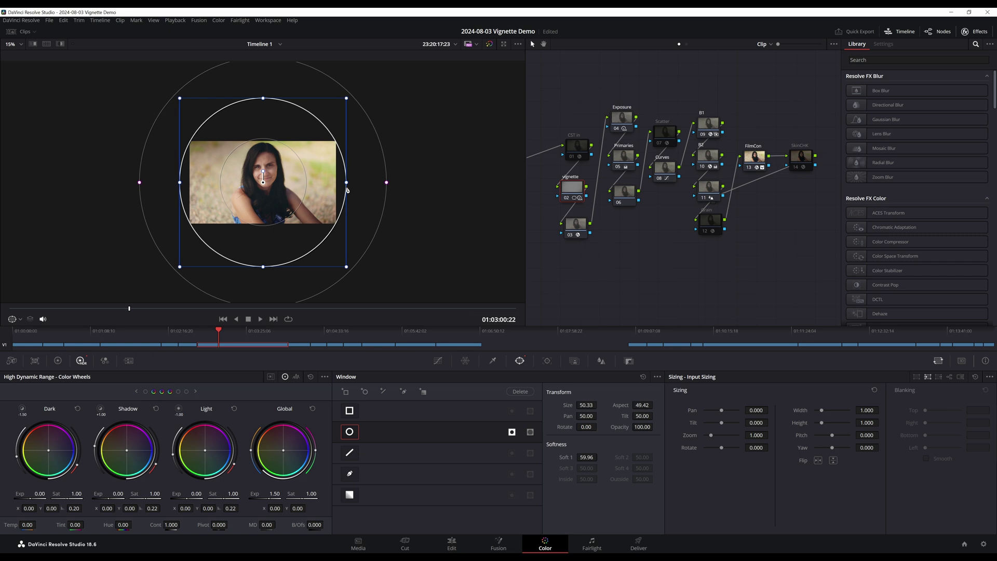
pyautogui.moveTo(265, 270)
pyautogui.mouseDown()
pyautogui.moveTo(263, 252)
pyautogui.moveTo(263, 265)
pyautogui.mouseUp()
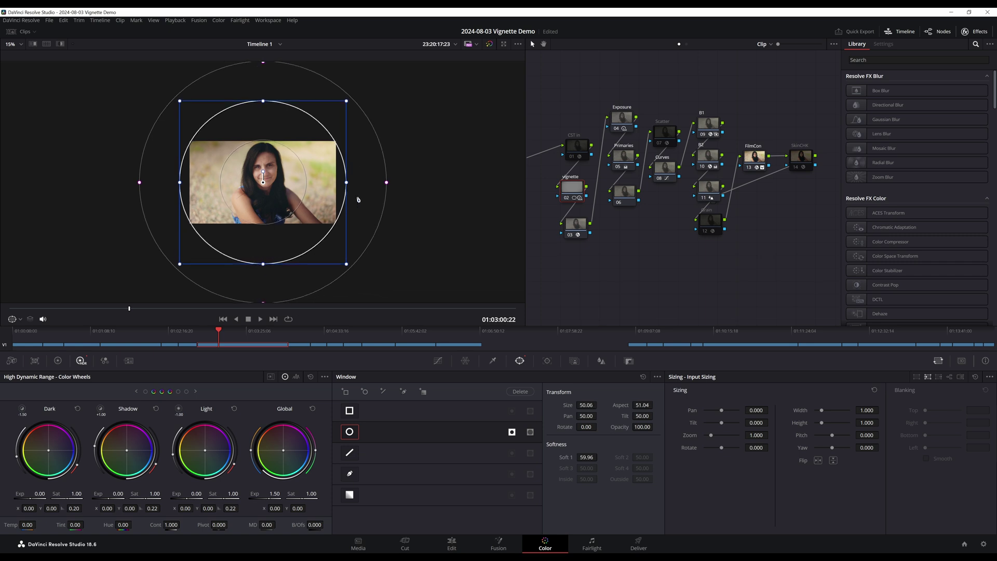
pyautogui.moveTo(348, 266); pyautogui.dragTo(343, 263)
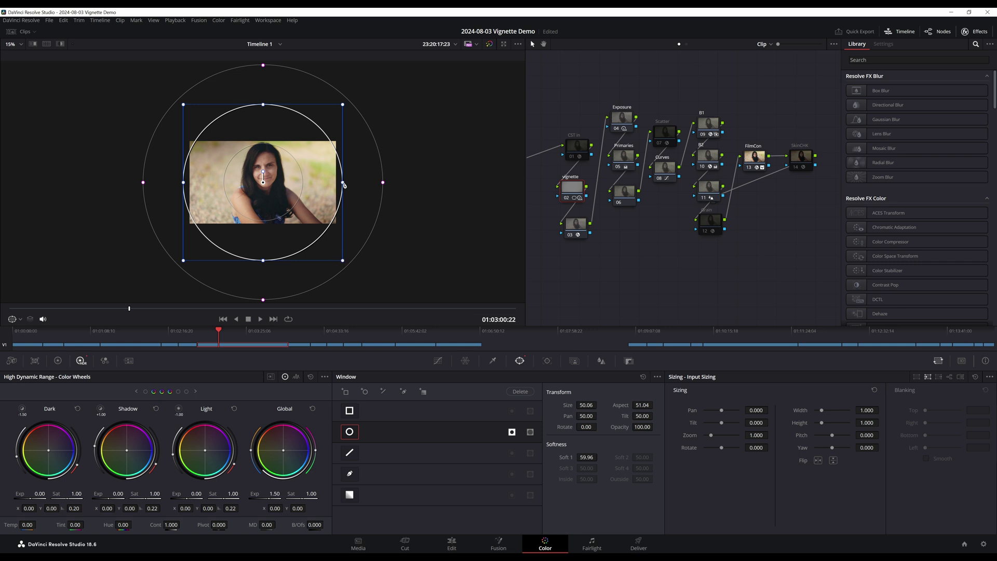
pyautogui.moveTo(343, 183); pyautogui.dragTo(338, 182)
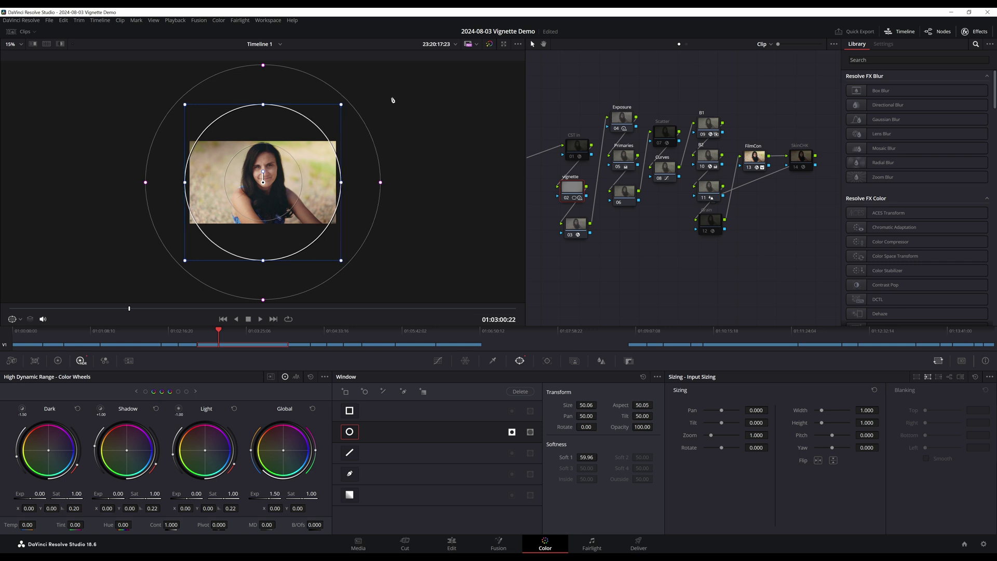
pyautogui.scroll(4, 243, 182)
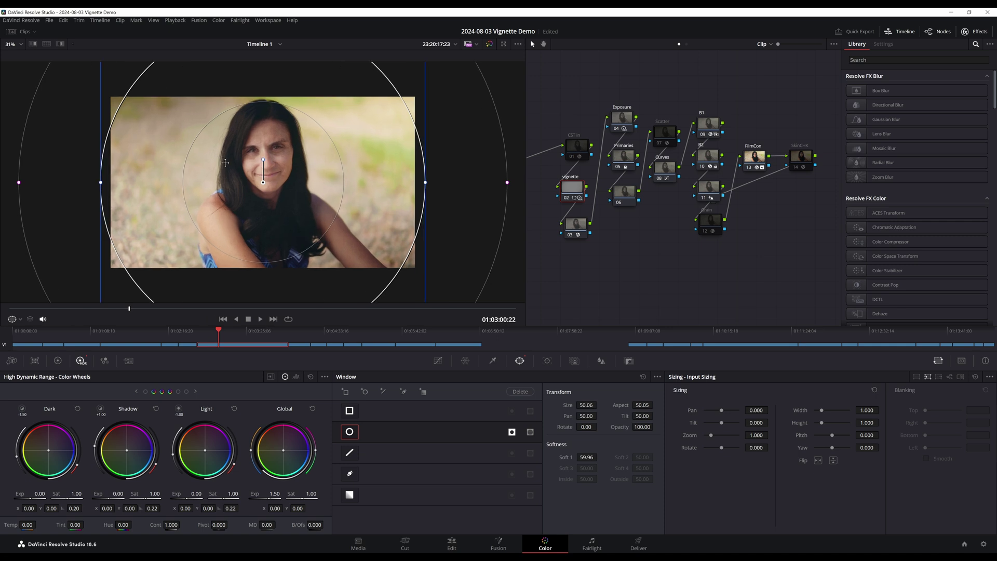
pyautogui.moveTo(253, 172); pyautogui.dragTo(292, 174)
pyautogui.scroll(1, 294, 174)
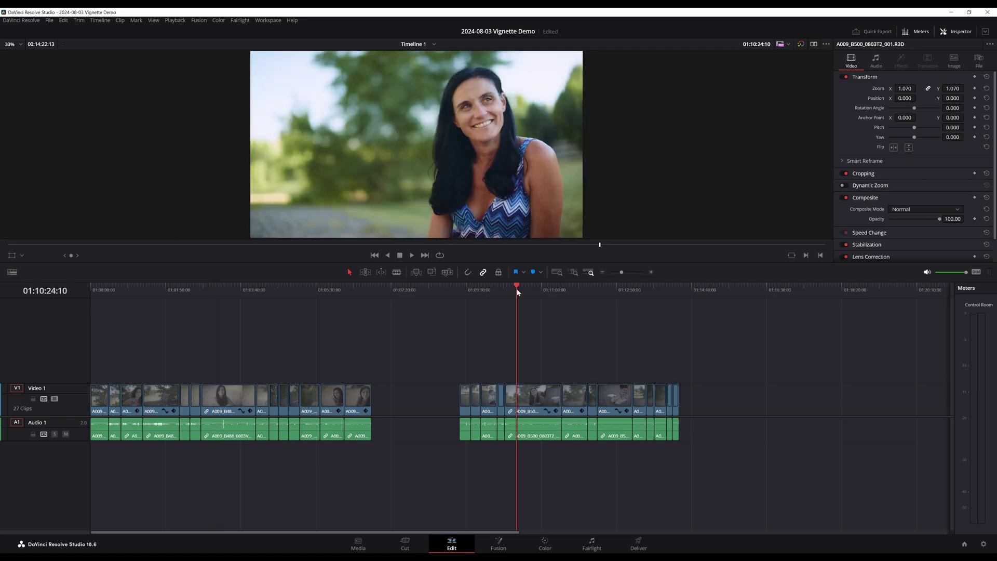
# Back on the Color page, move to a later shot and select Vignette node 02.
pyautogui.click(545, 544)
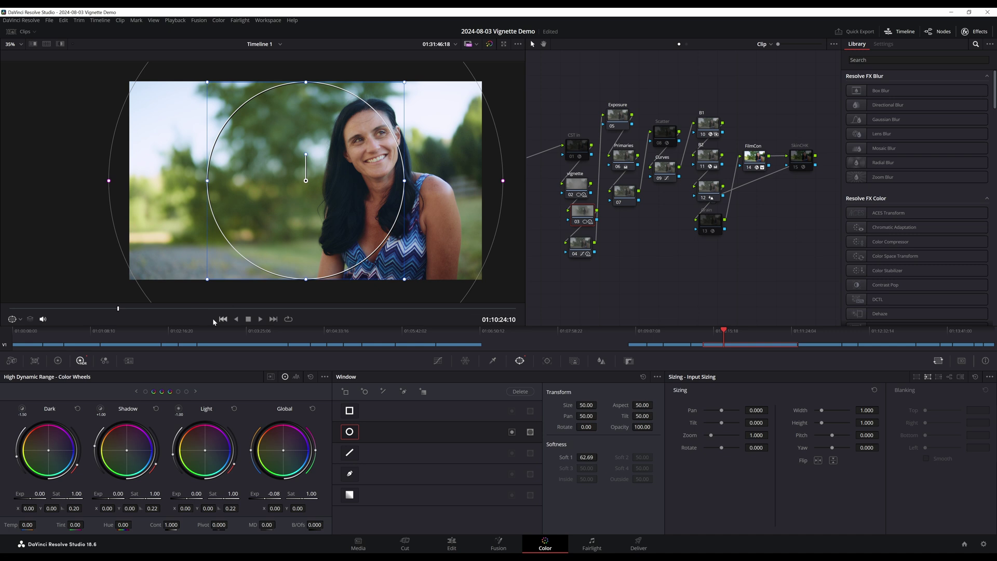
pyautogui.click(623, 114)
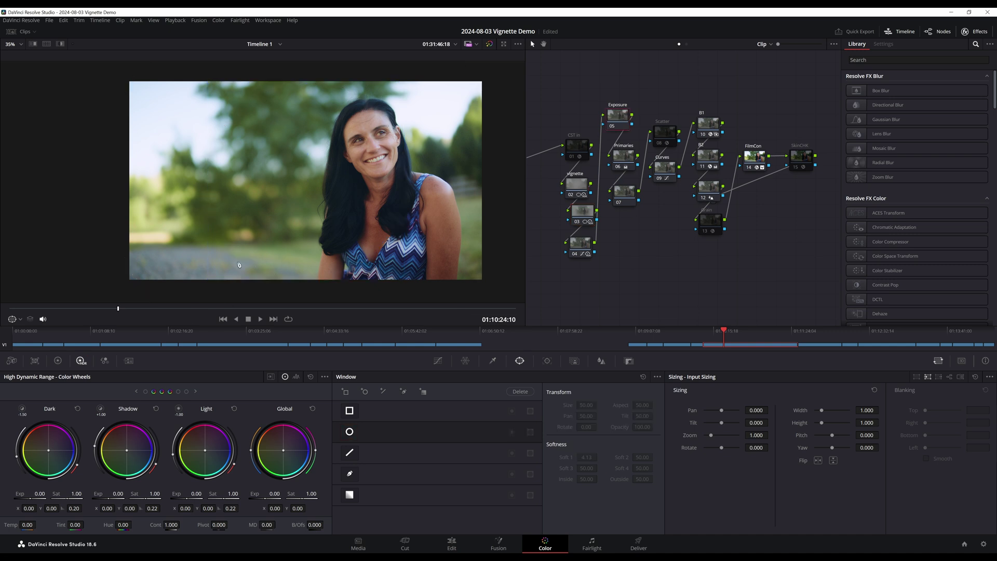
pyautogui.moveTo(119, 308); pyautogui.dragTo(330, 286)
pyautogui.moveTo(548, 182); pyautogui.dragTo(596, 269)
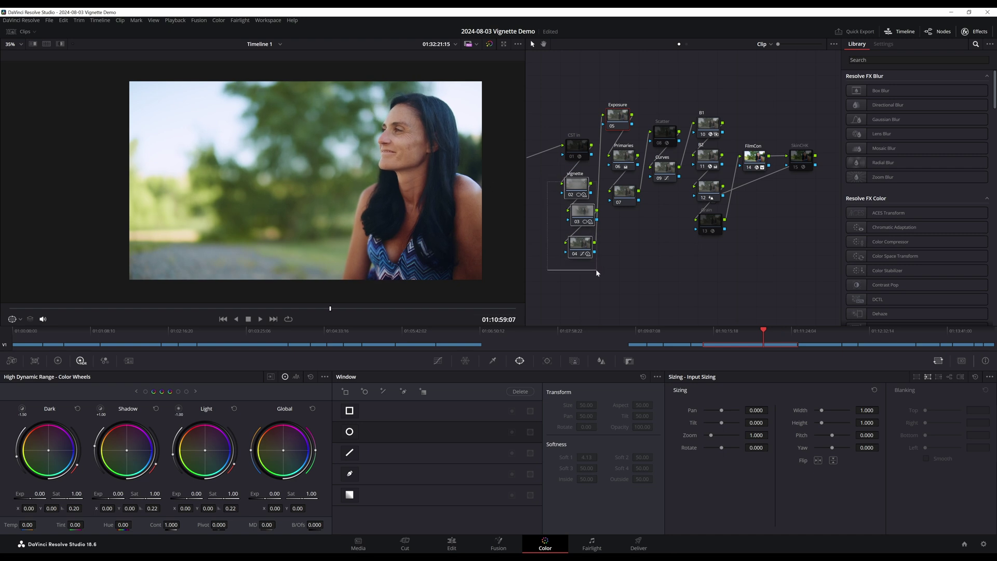
pyautogui.click(577, 184)
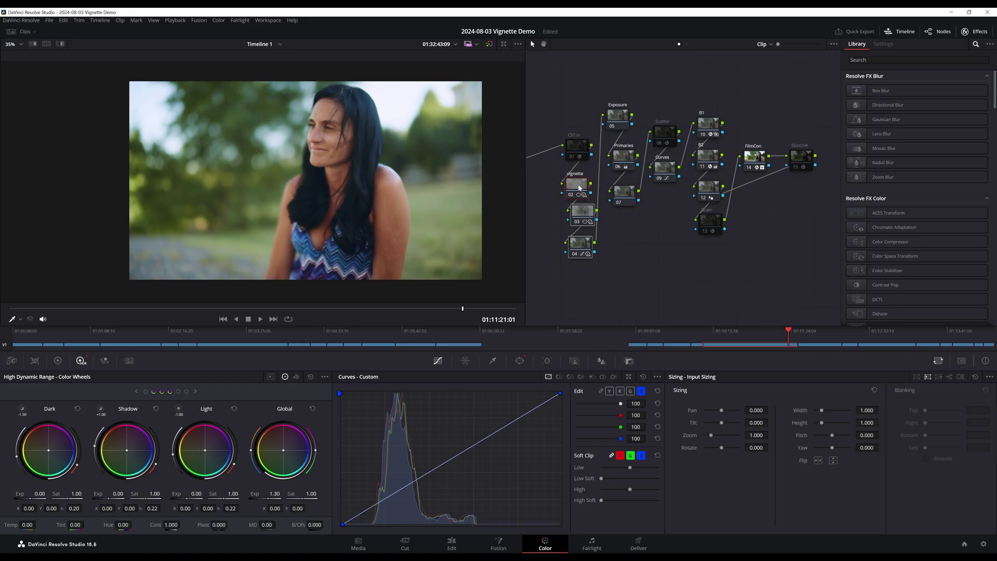
# Show the vignette node's window settings and bypass-compare node 02 twice.
pyautogui.click(520, 360)
pyautogui.scroll(-4, 345, 217)
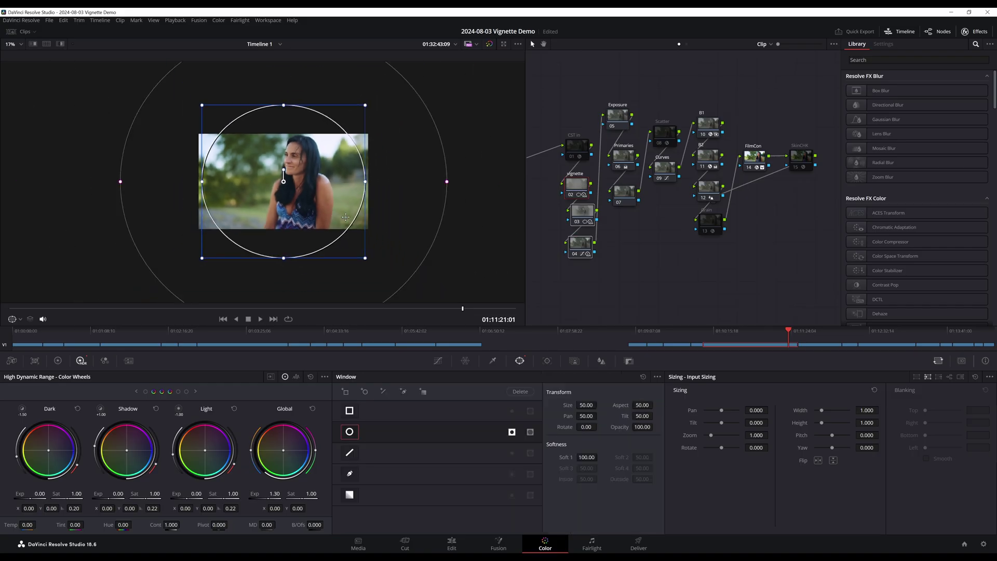
pyautogui.click(570, 196)
pyautogui.click(571, 195)
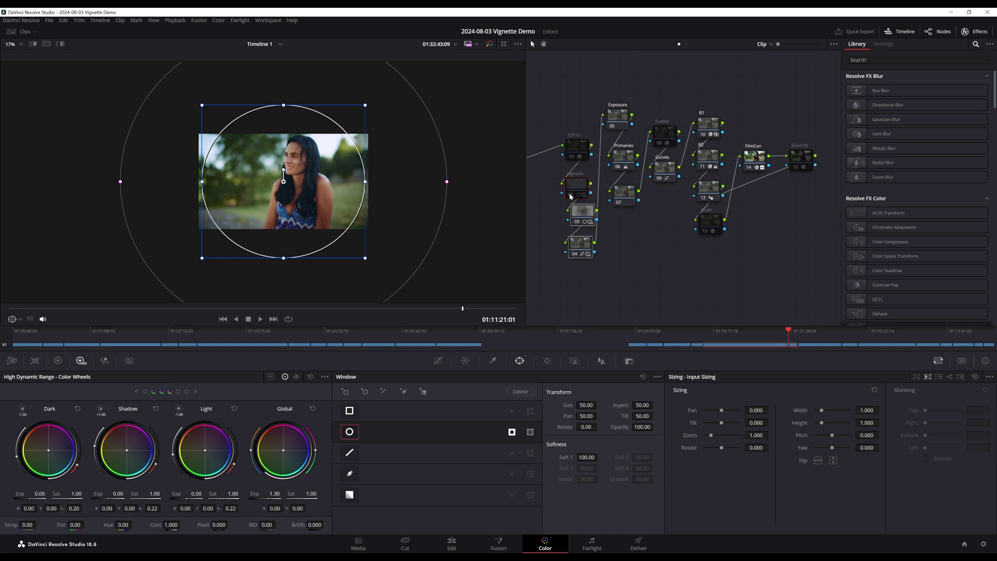
pyautogui.scroll(4, 368, 188)
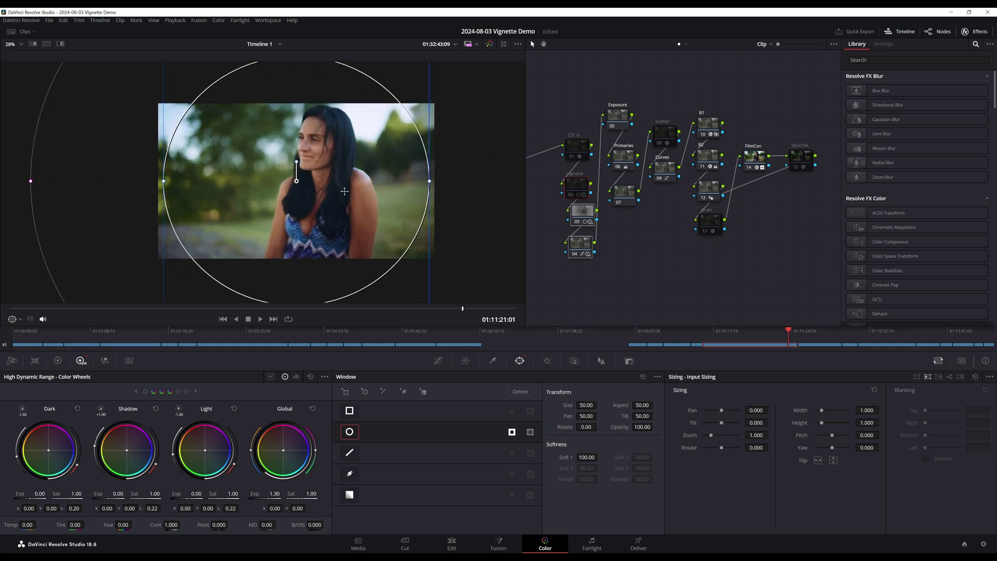
pyautogui.click(570, 195)
pyautogui.click(570, 195)
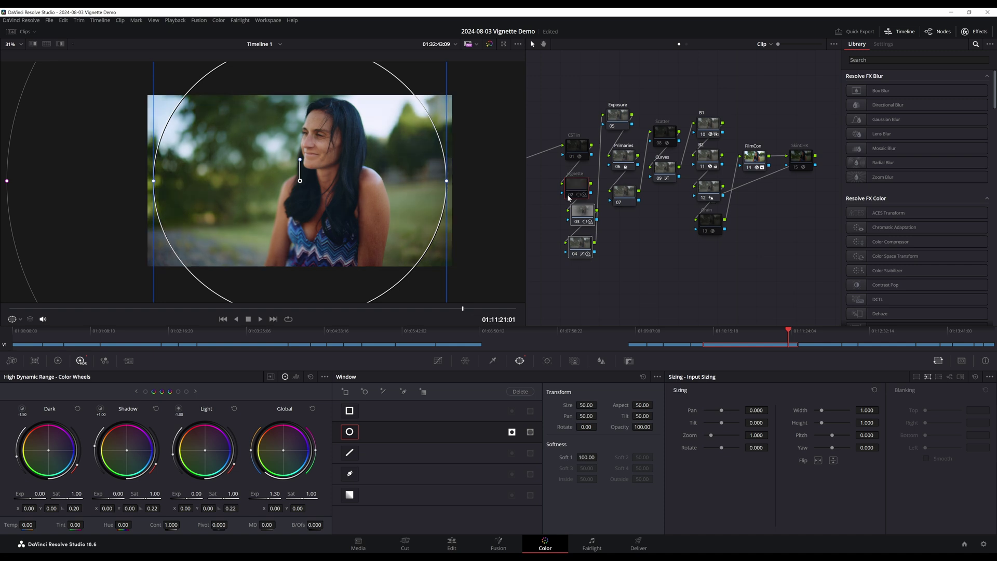
# Toggle node 03 off and on, then inspect nodes 03 and 02 in turn.
pyautogui.click(577, 222)
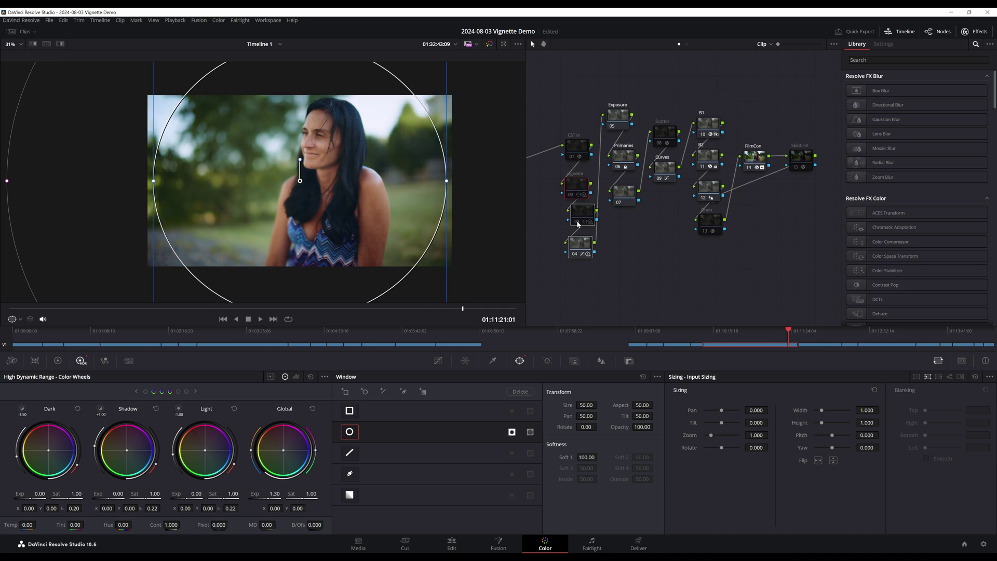
pyautogui.click(577, 222)
pyautogui.click(578, 222)
pyautogui.click(578, 222)
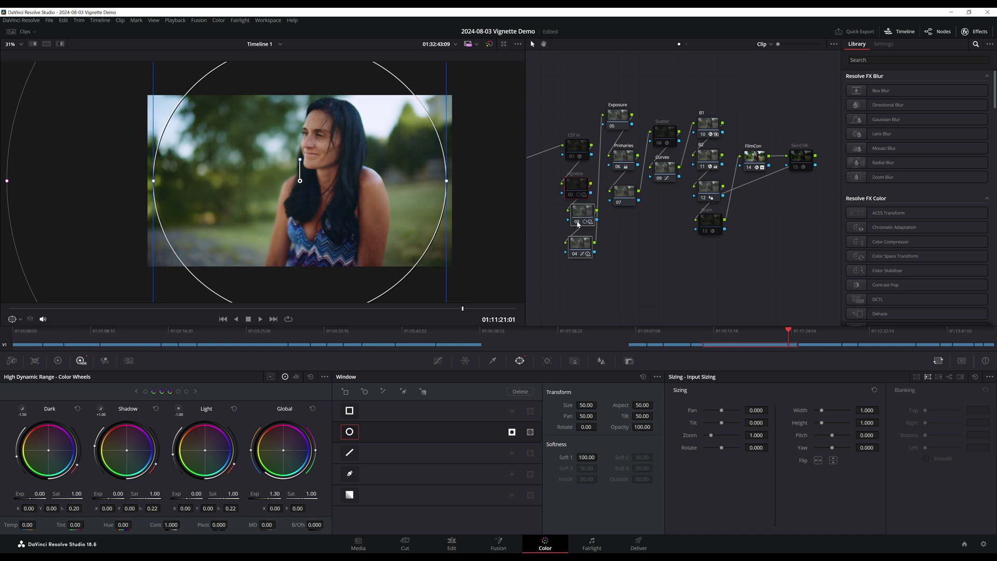
pyautogui.click(583, 216)
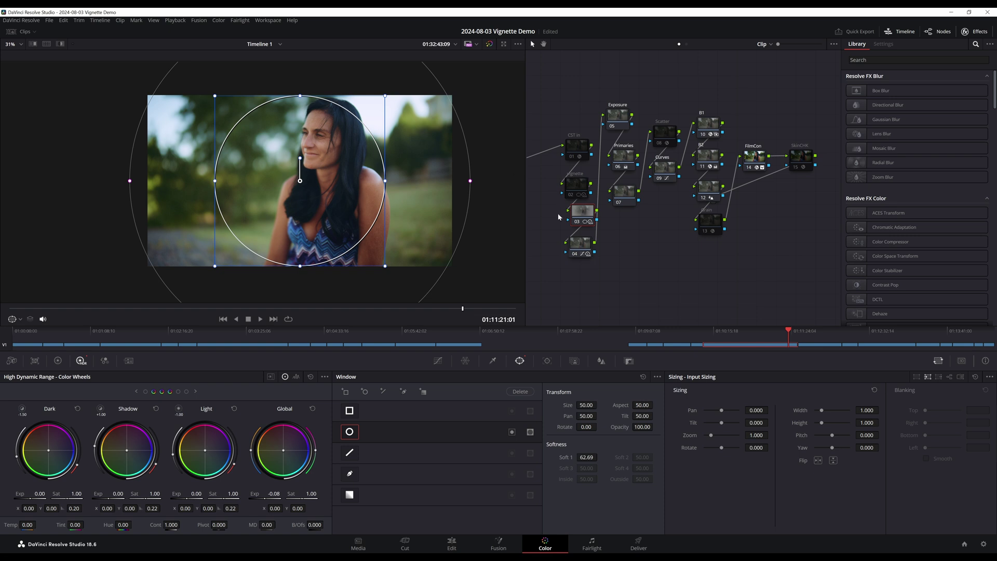
pyautogui.click(581, 192)
pyautogui.click(581, 224)
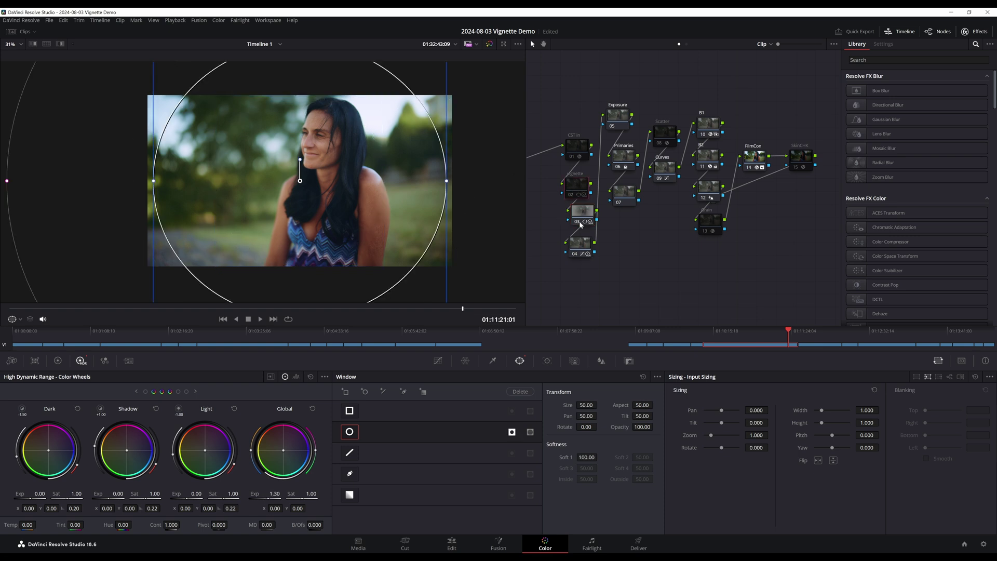
# Bypass-compare node 04 and open its Custom Curves.
pyautogui.click(583, 242)
pyautogui.click(574, 254)
pyautogui.click(574, 254)
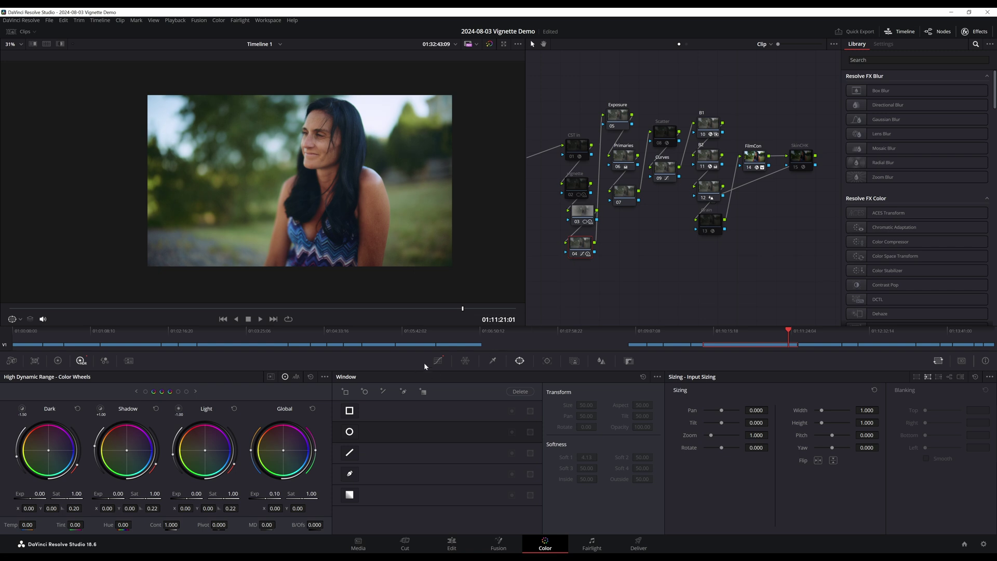
pyautogui.click(437, 361)
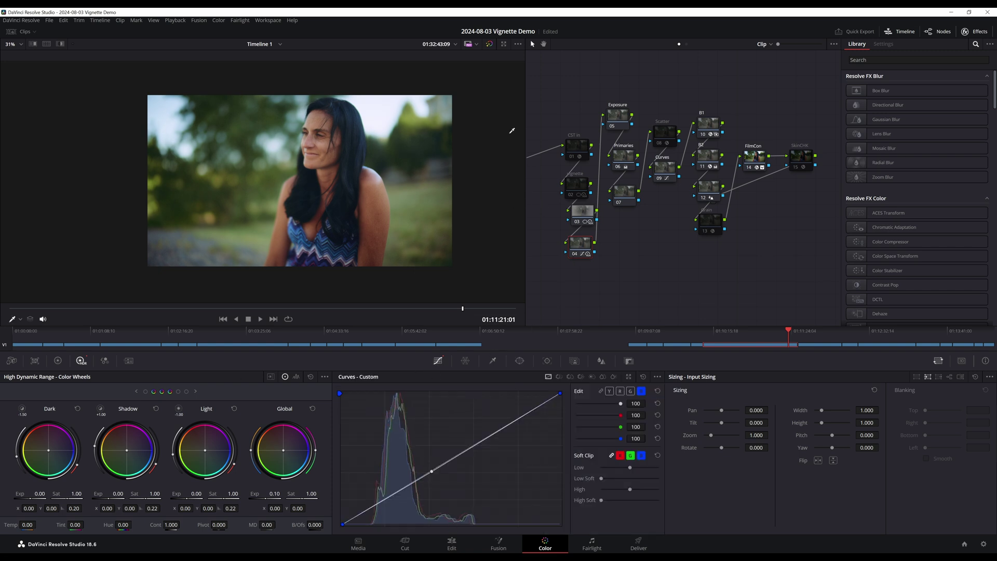
# Select nodes 03 and 04 together and bypass-compare them with Ctrl+D.
pyautogui.click(574, 191)
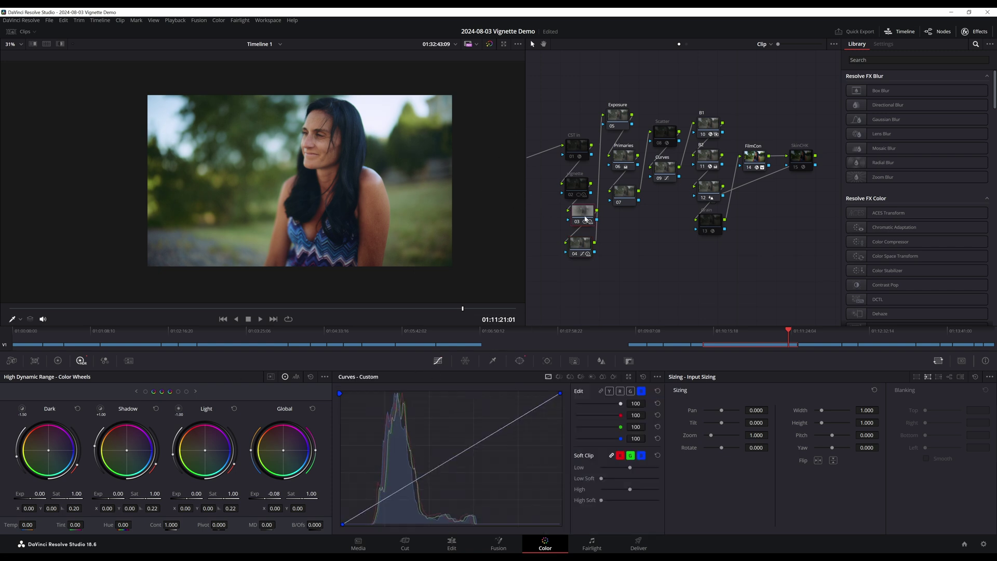
pyautogui.moveTo(545, 188); pyautogui.dragTo(598, 268)
pyautogui.hotkey('ctrl', 'd')
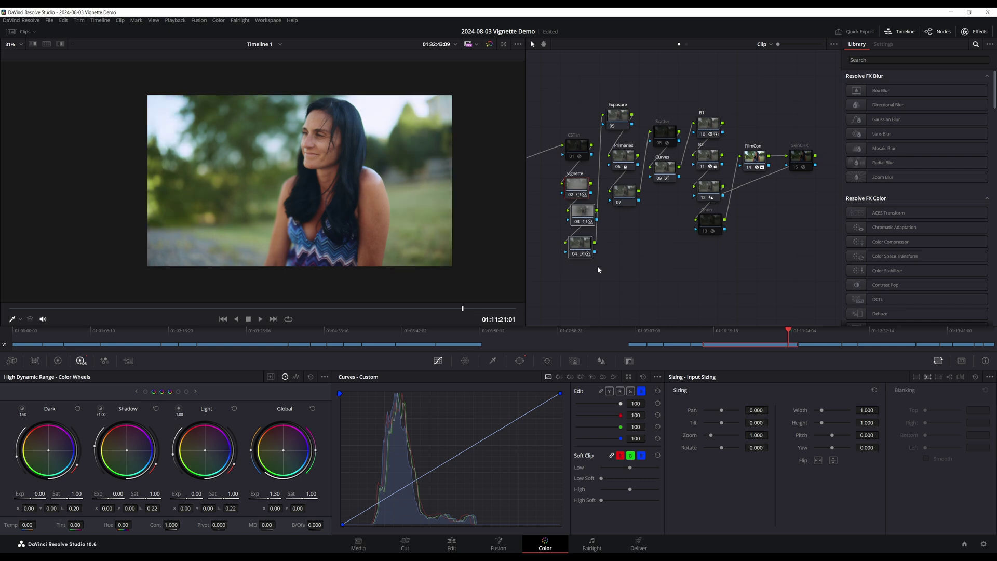
pyautogui.hotkey('ctrl', 'd')
pyautogui.hotkey('ctrl', 'd')
pyautogui.hotkey('ctrl', 'd')
pyautogui.hotkey('ctrl', 'd')
pyautogui.hotkey('ctrl', 'd')
pyautogui.hotkey('ctrl', 'd')
# Scrub the playhead back and forth through the chin-on-hand clip.
pyautogui.moveTo(405, 309); pyautogui.dragTo(157, 324)
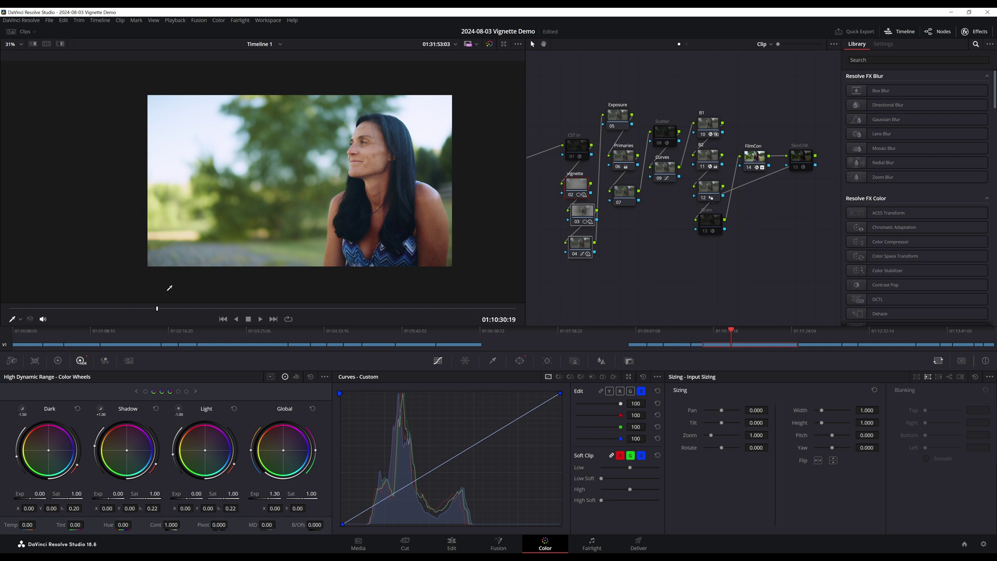
pyautogui.moveTo(156, 310); pyautogui.dragTo(113, 282)
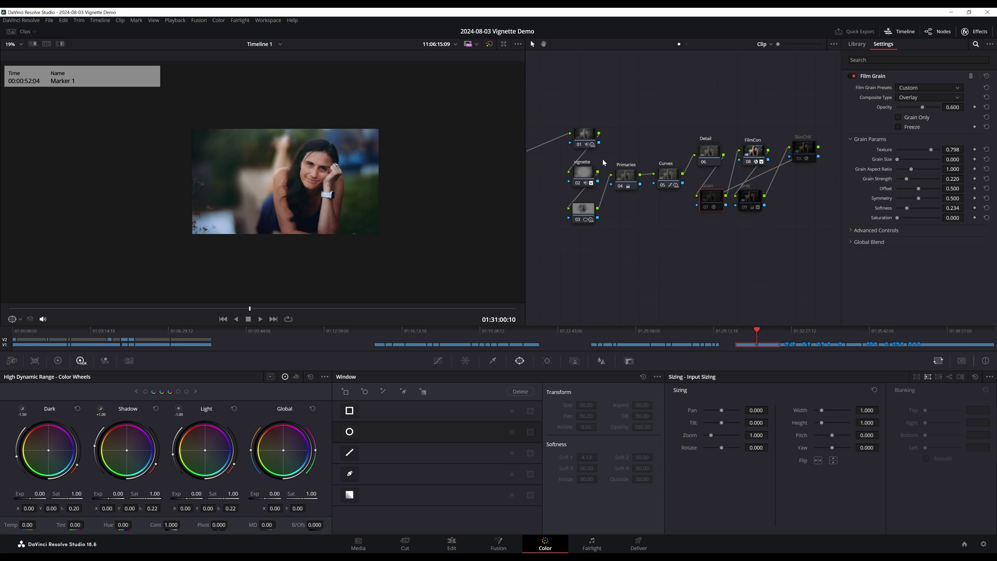
# Toggle Vignette nodes 02 and 03 off and back on to compare the clip with and without them.
pyautogui.moveTo(590, 173)
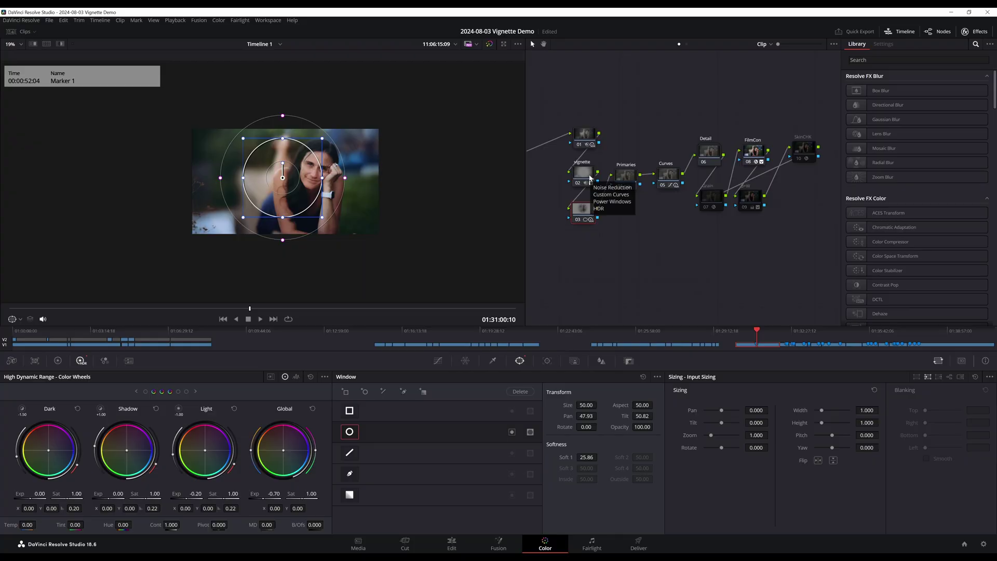
pyautogui.click(590, 178)
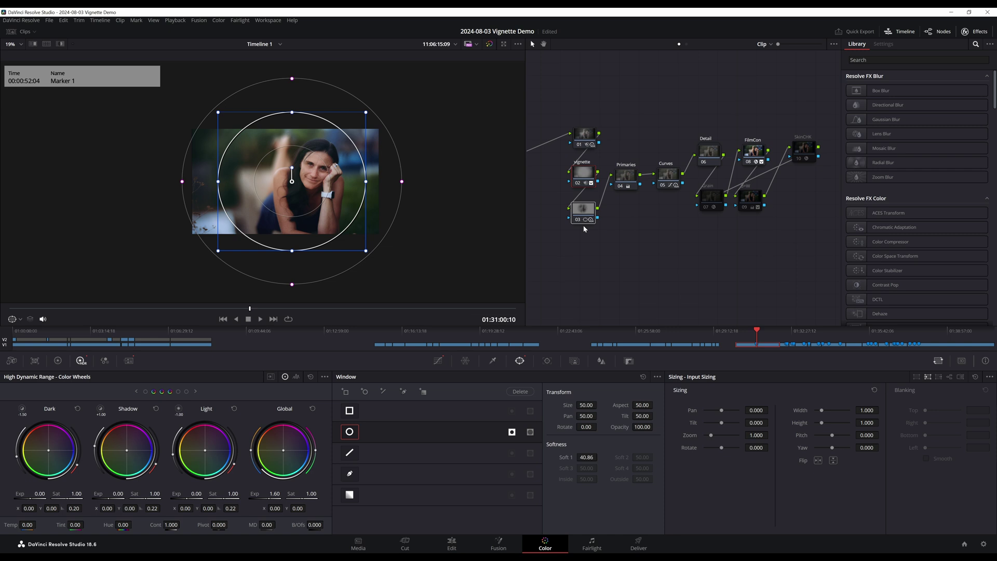
pyautogui.hotkey('ctrl', 'd')
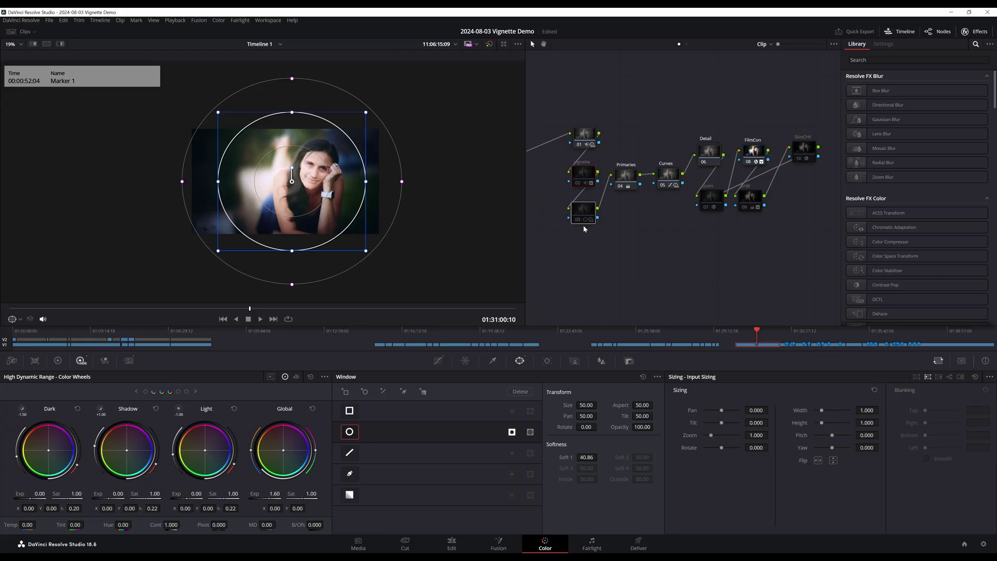
pyautogui.hotkey('ctrl', 'd')
# Check node 03's smaller window, then show Custom Curves for Vignette node 02.
pyautogui.click(580, 211)
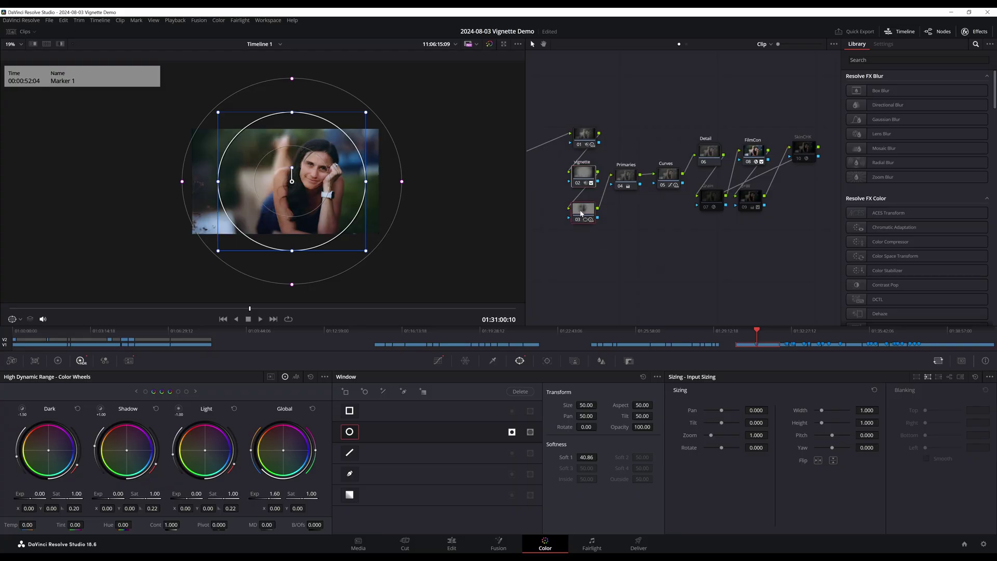
pyautogui.click(580, 177)
pyautogui.click(442, 362)
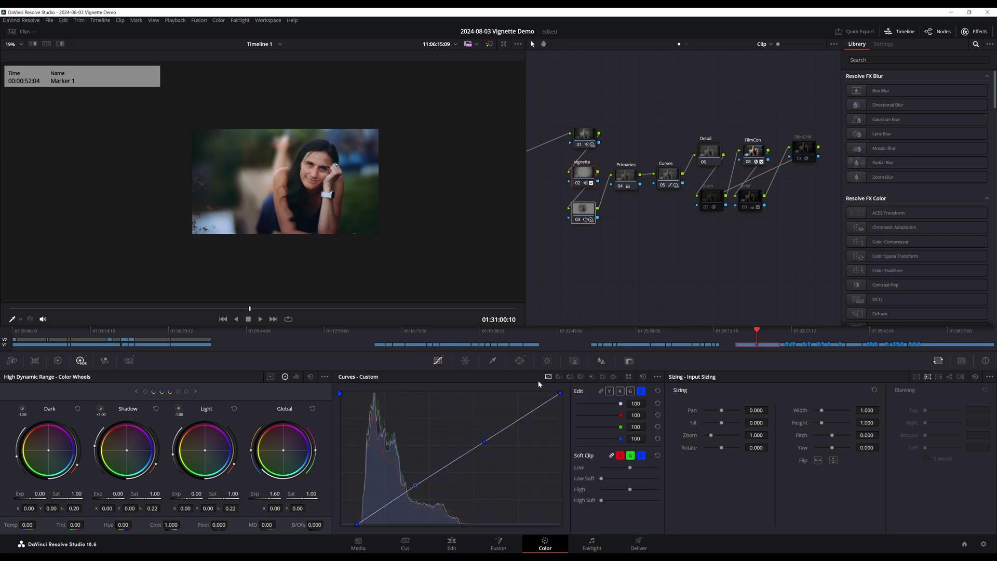
# Switch curve editing to the Y luma channel and show noise reduction: Temporal 3.0, Spatial 5.0.
pyautogui.click(609, 391)
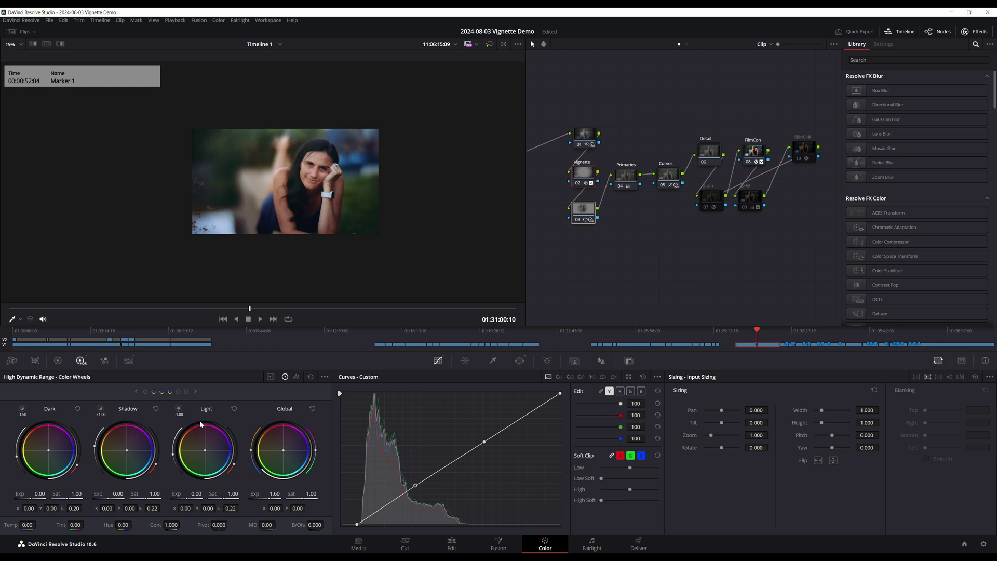
pyautogui.click(129, 364)
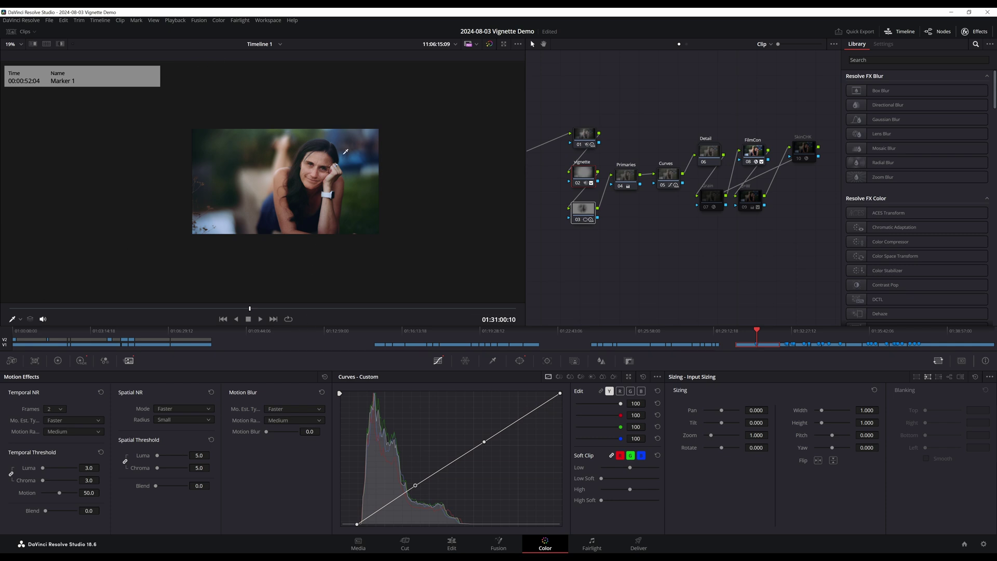
# Switch to the Edit page timeline for the chin-on-hand clip.
pyautogui.click(451, 544)
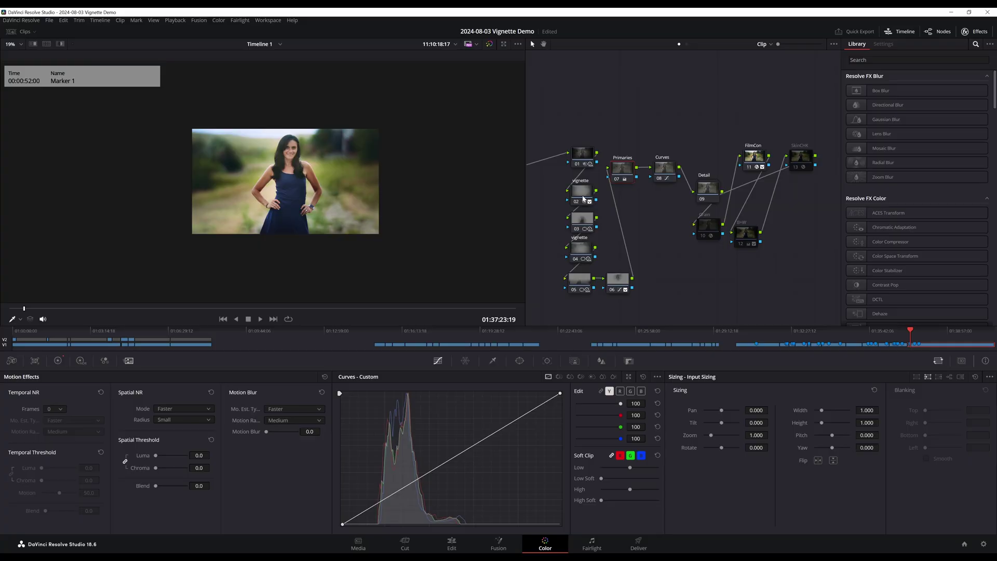
# Save the project, enable vignette nodes 02–05 on the standing-woman clip, and return to Edit.
pyautogui.hotkey('ctrl', 's')
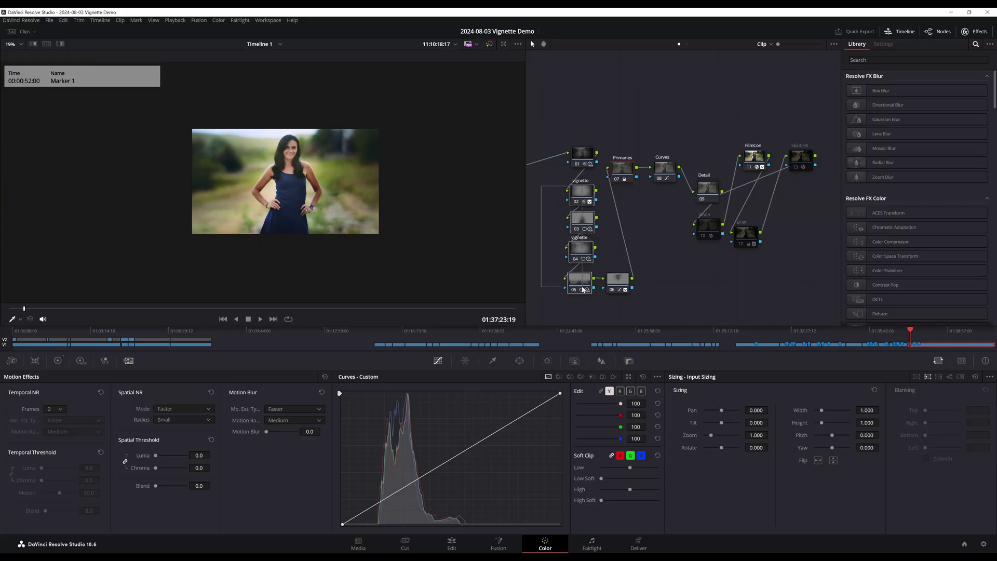
pyautogui.click(616, 284)
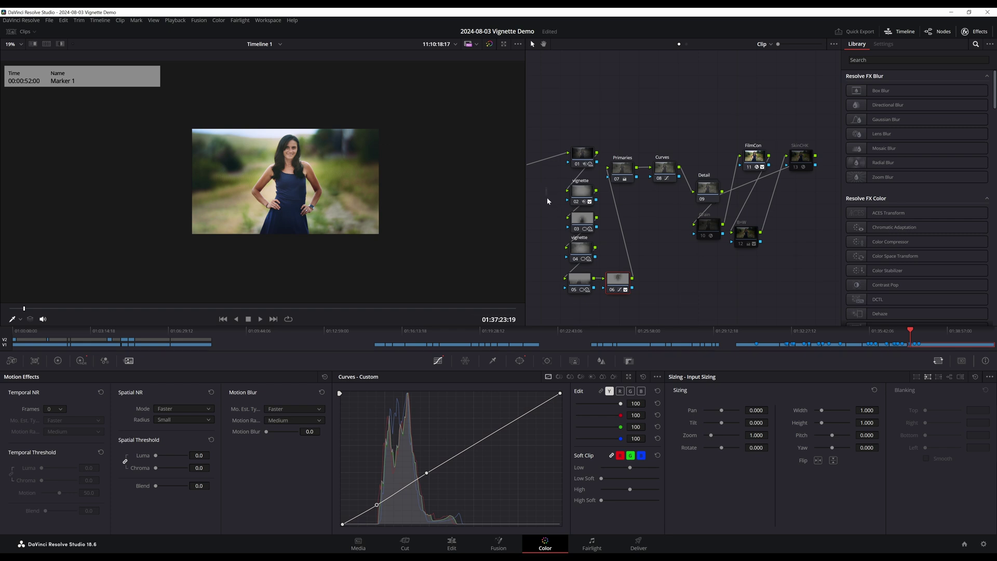
pyautogui.moveTo(545, 188); pyautogui.dragTo(601, 295)
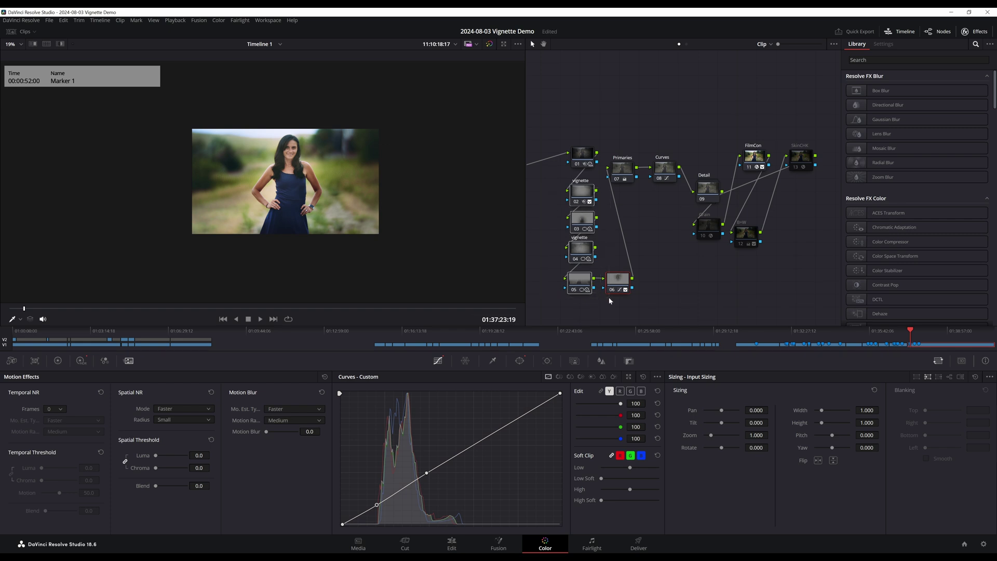
pyautogui.hotkey('ctrl', 'd')
pyautogui.hotkey('ctrl', 'd')
pyautogui.click(437, 546)
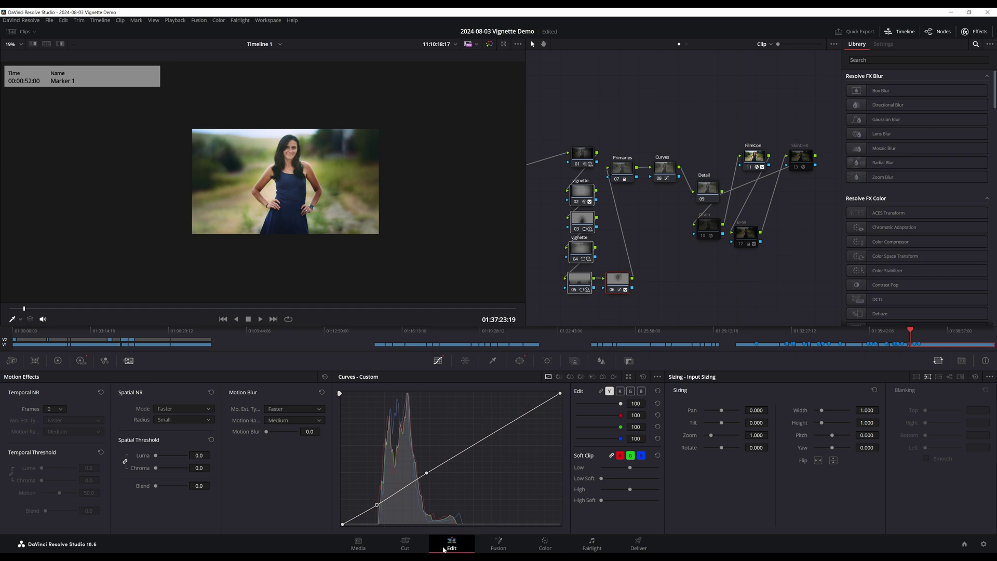